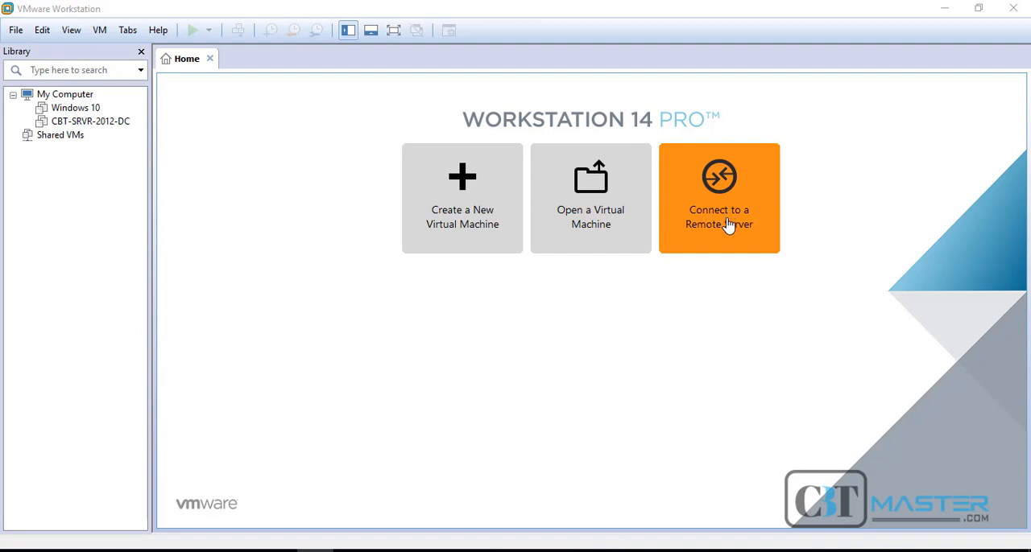
Start a new virtual machine with the typical configuration and choose to install the operating system later
{"action": "left_click", "coordinate": [456, 230]}
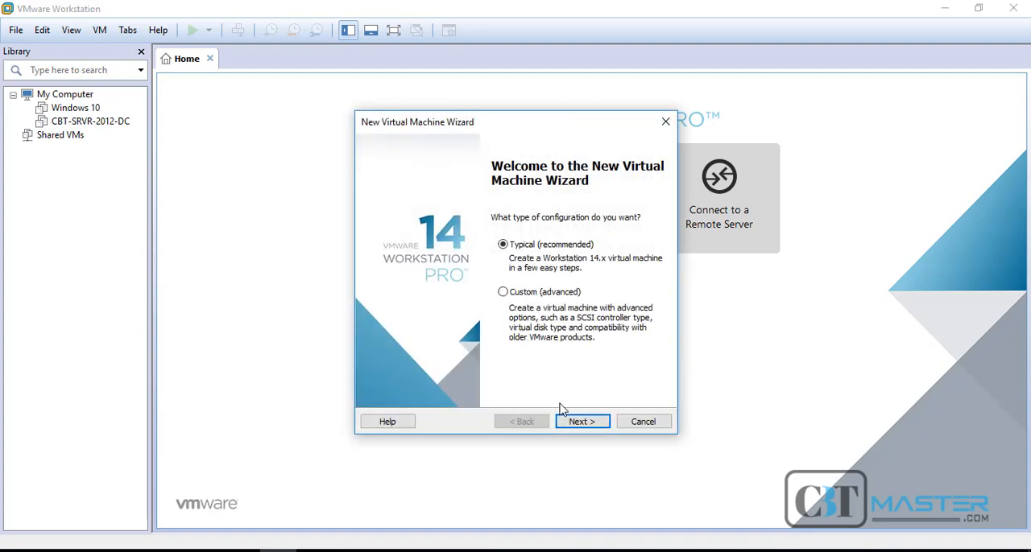
{"action": "left_click", "coordinate": [576, 422]}
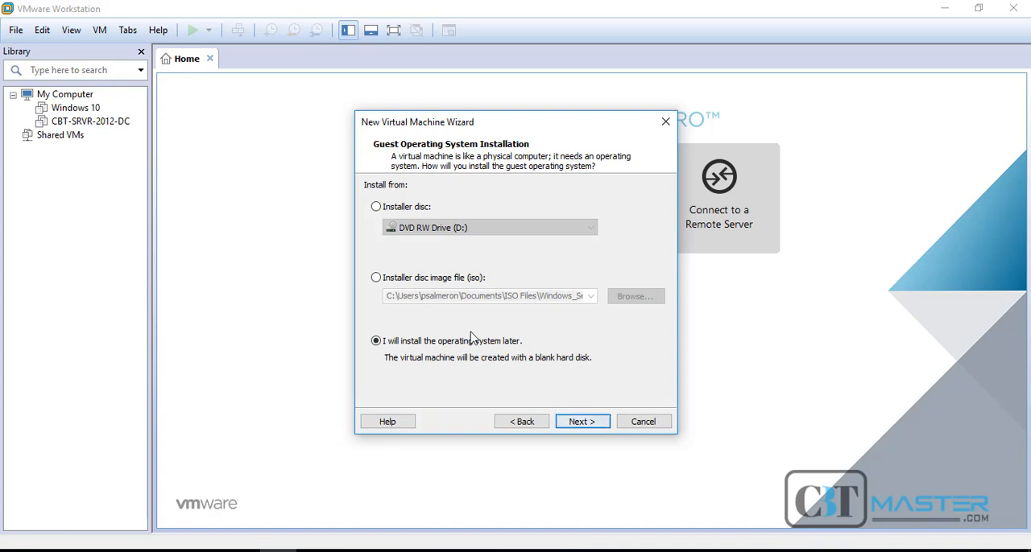
{"action": "left_click", "coordinate": [376, 207]}
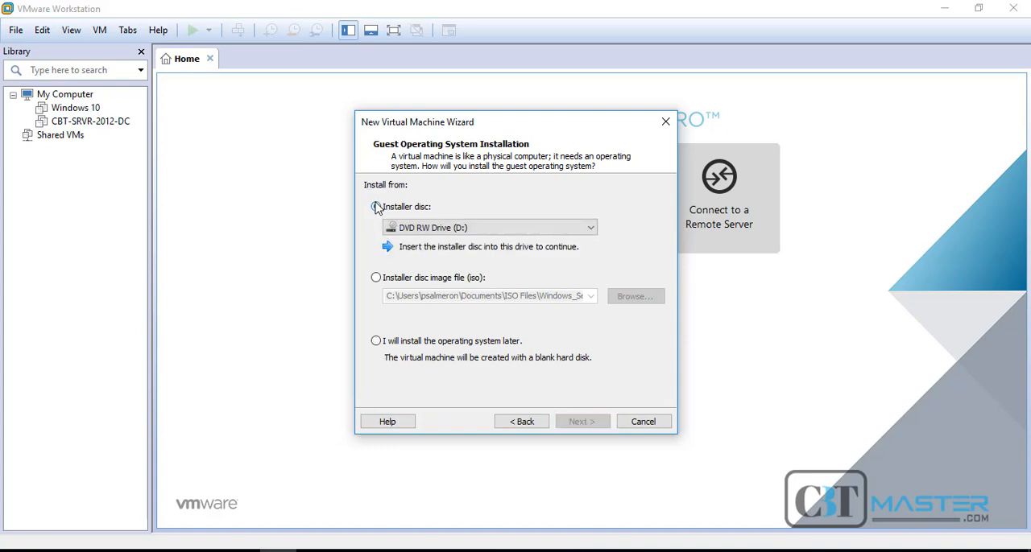
{"action": "left_click", "coordinate": [376, 277]}
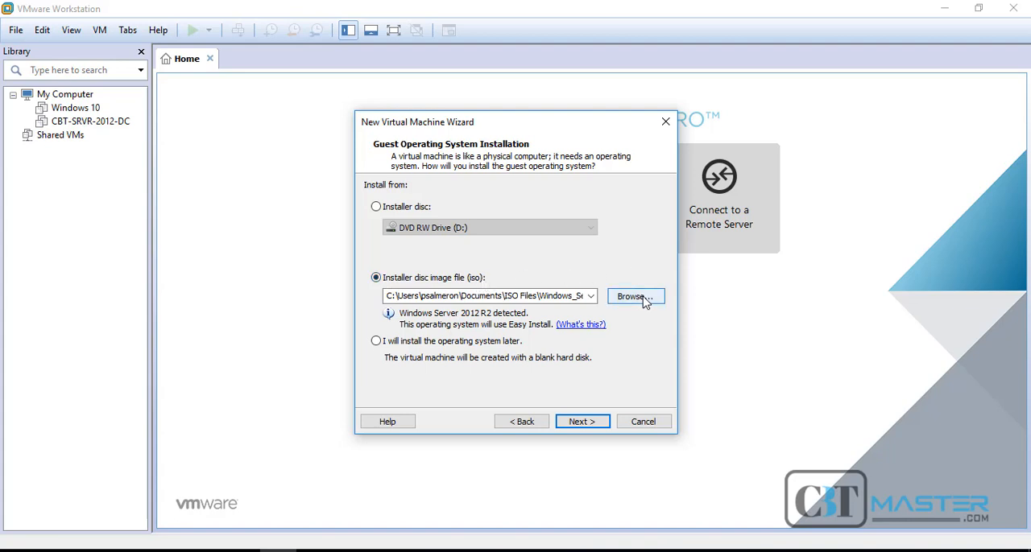
{"action": "left_click", "coordinate": [376, 342]}
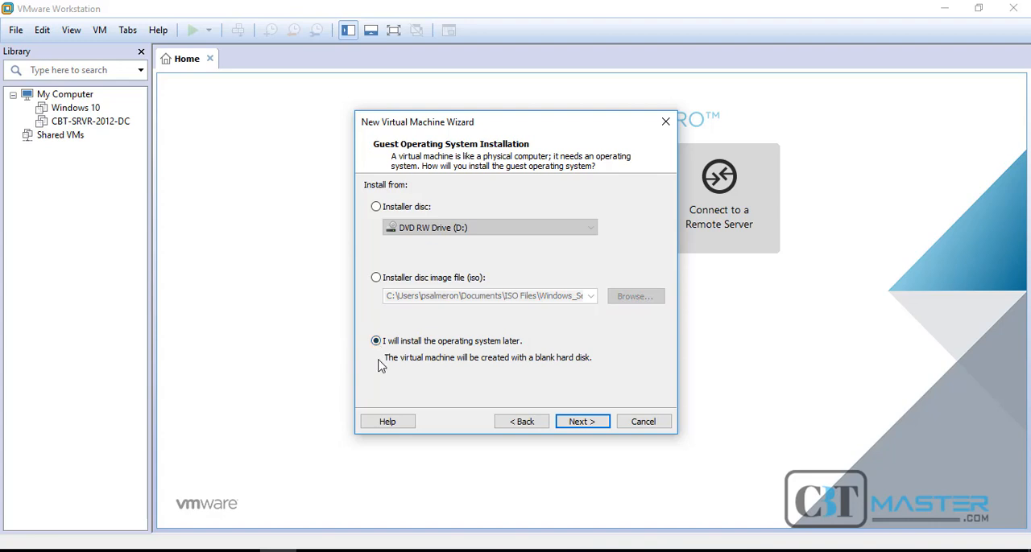
{"action": "left_click", "coordinate": [580, 427]}
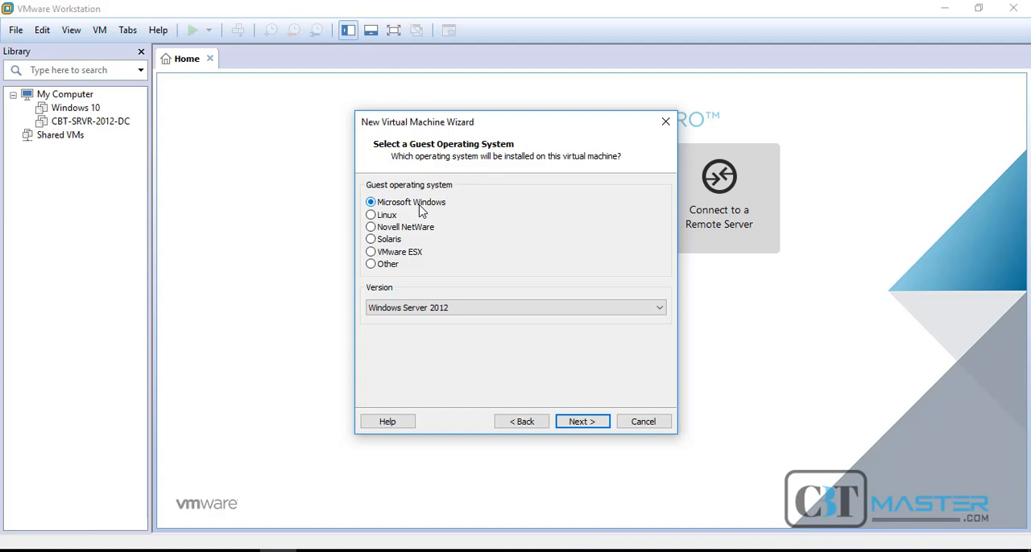
Set the guest operating system version to Windows Server 2016 and continue to naming the virtual machine
{"action": "left_click", "coordinate": [473, 315]}
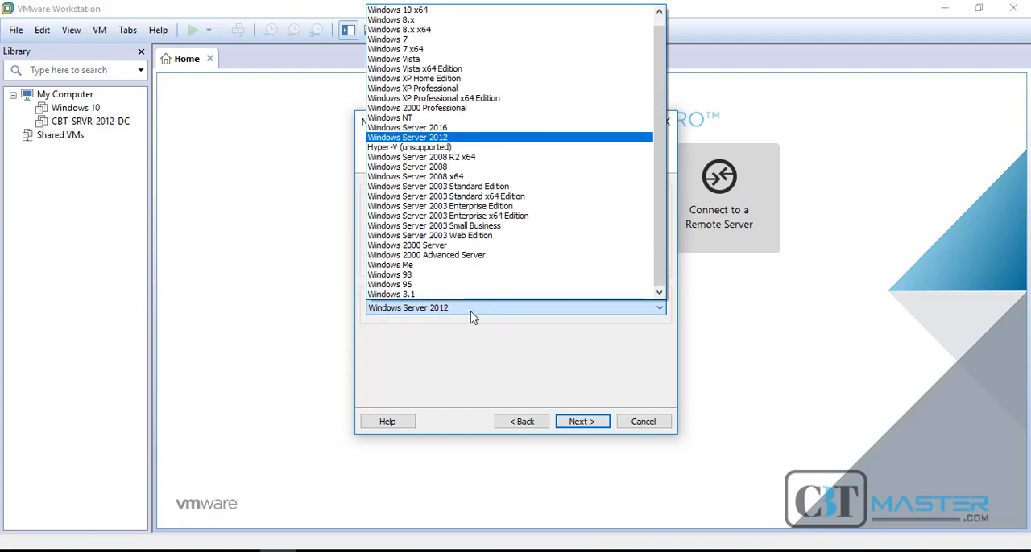
{"action": "left_click", "coordinate": [474, 130]}
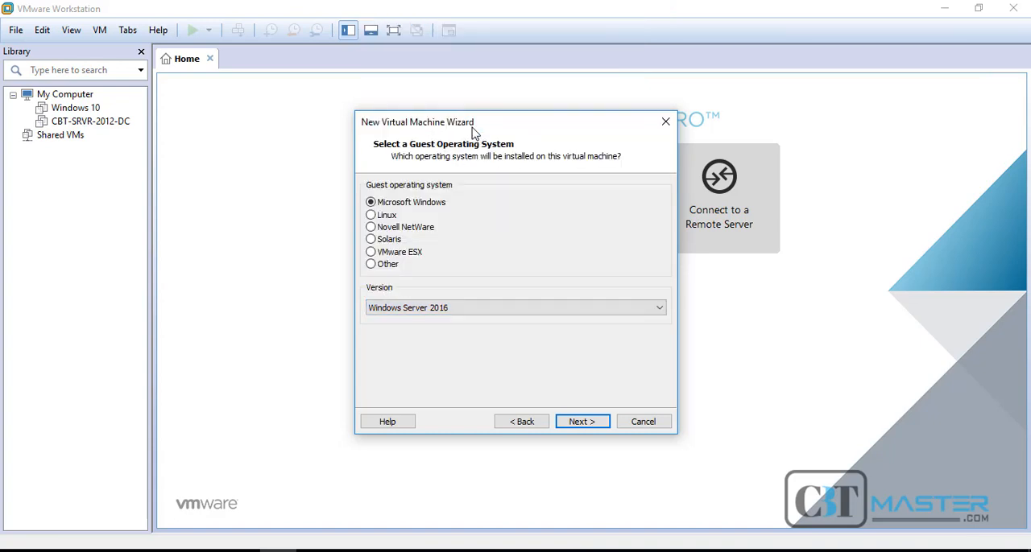
{"action": "left_click", "coordinate": [583, 424]}
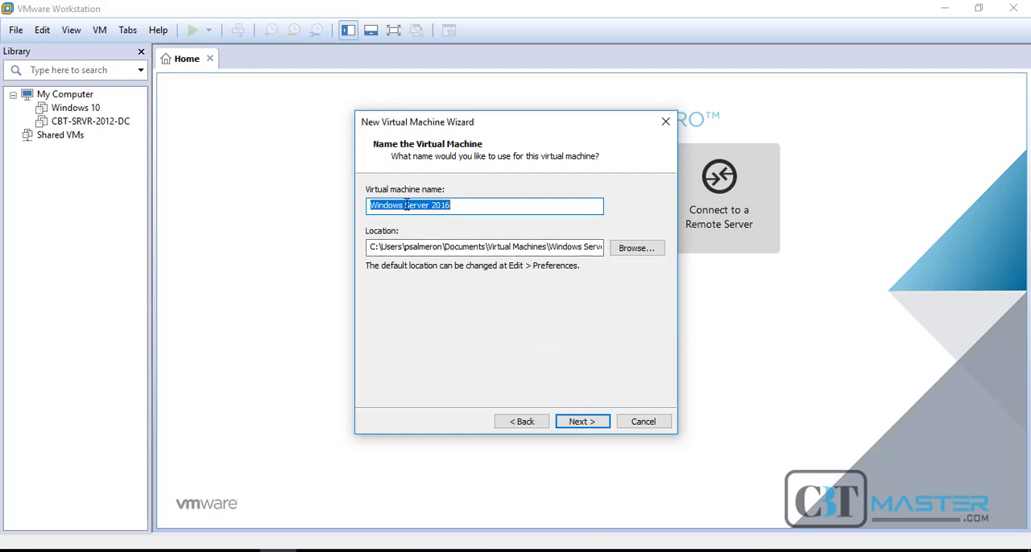
Name the virtual machine CBT-SRVR-2016 and accept the default location
{"action": "left_click_drag", "start_coordinate": [407, 205], "coordinate": [354, 203]}
{"action": "type", "text": "CBT-SRV"}
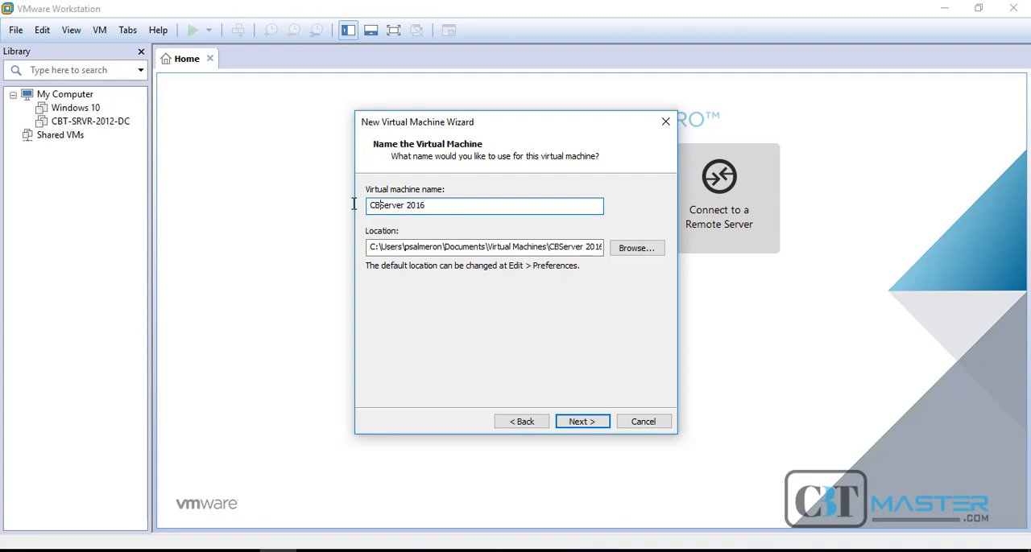
{"action": "type", "text": "R"}
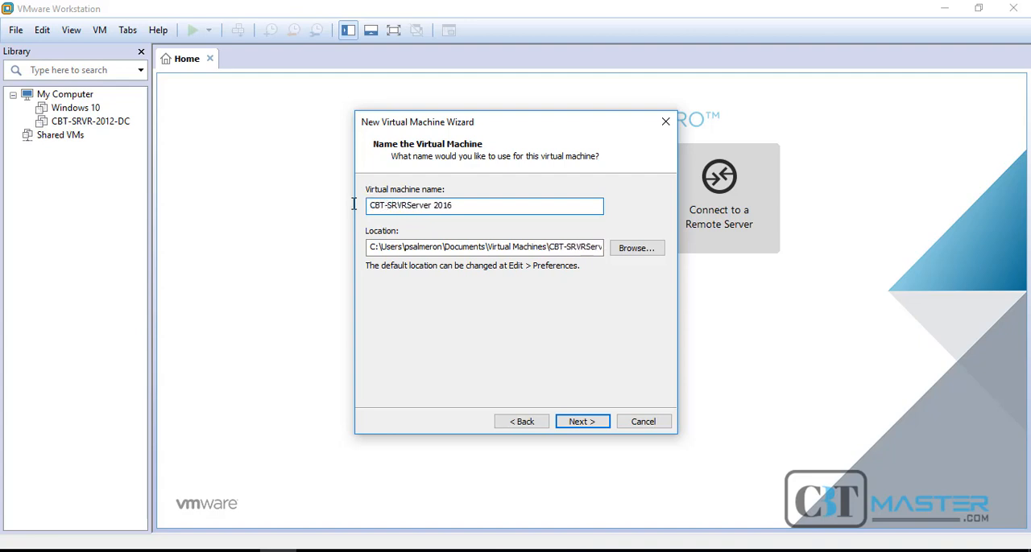
{"action": "type", "text": "-2016"}
{"action": "key", "text": "Delete"}
{"action": "key", "text": "Delete"}
{"action": "key", "text": "Delete"}
{"action": "key", "text": "Delete"}
{"action": "key", "text": "Delete"}
{"action": "key", "text": "Delete"}
{"action": "key", "text": "Delete"}
{"action": "key", "text": "Delete"}
{"action": "key", "text": "Delete"}
{"action": "key", "text": "Delete"}
{"action": "key", "text": "Delete"}
{"action": "key", "text": "Tab"}
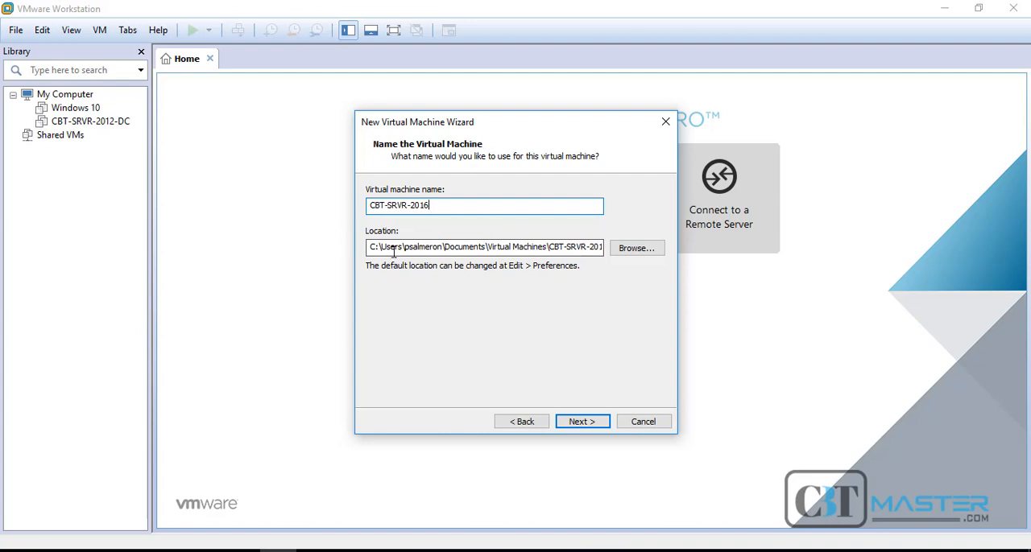
{"action": "left_click", "coordinate": [378, 247]}
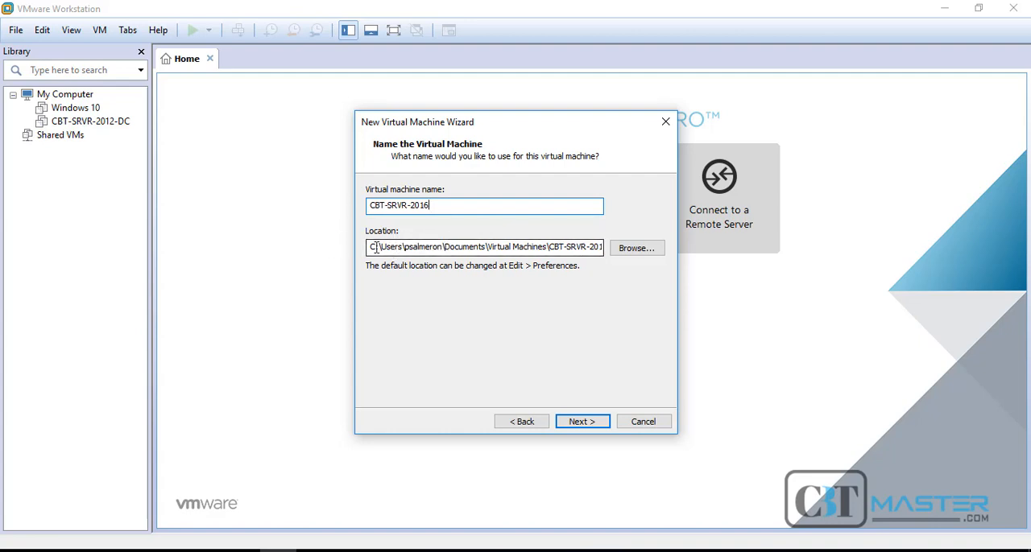
{"action": "left_click_drag", "start_coordinate": [369, 247], "coordinate": [614, 252]}
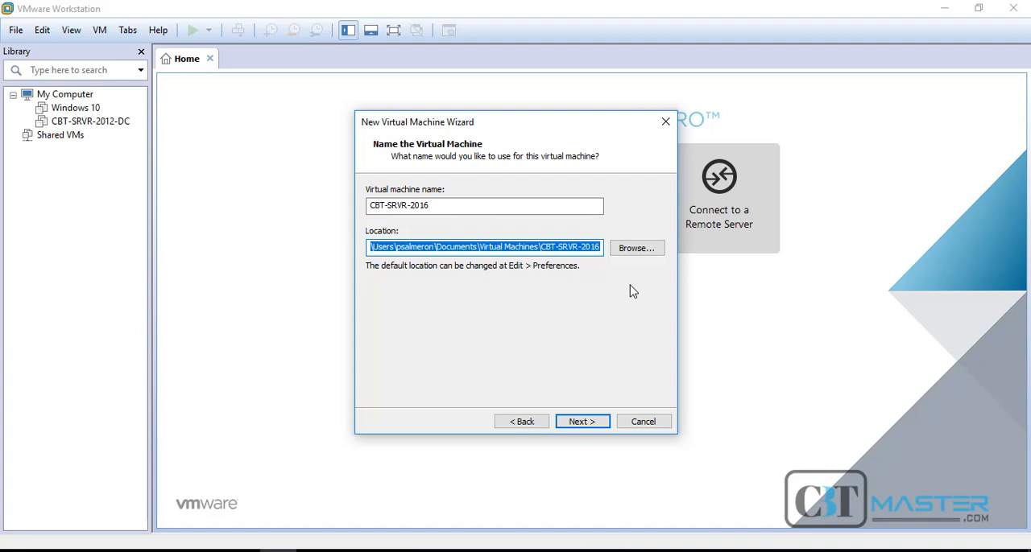
{"action": "left_click", "coordinate": [591, 422]}
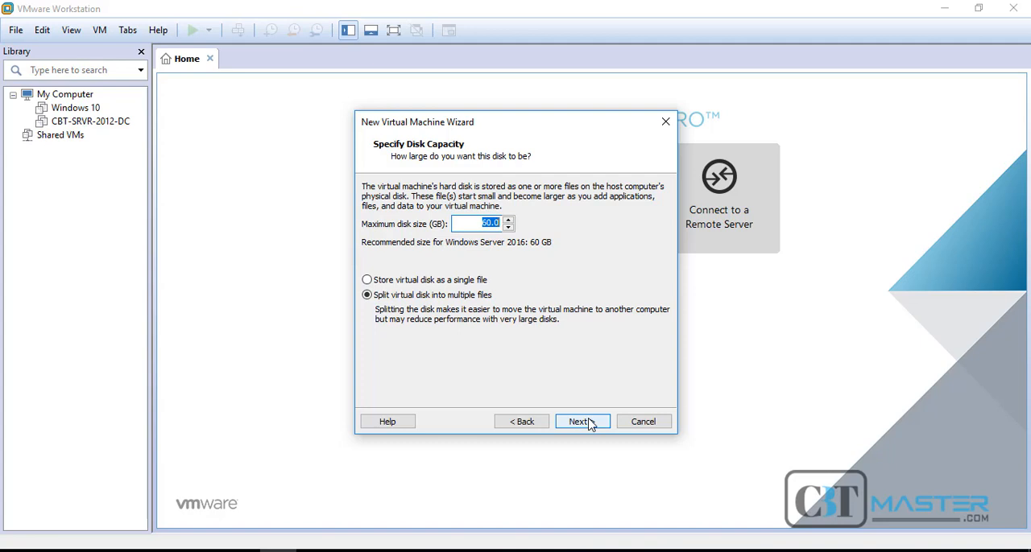
Keep the maximum disk size at 60 GB and store the virtual disk as a single file
{"action": "left_click", "coordinate": [490, 226]}
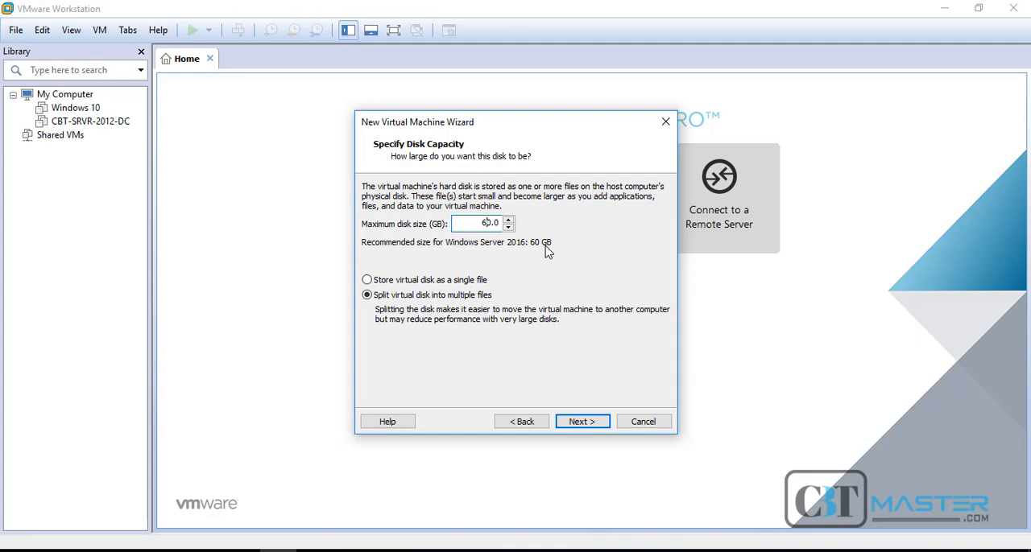
{"action": "left_click", "coordinate": [456, 287]}
{"action": "left_click", "coordinate": [587, 432]}
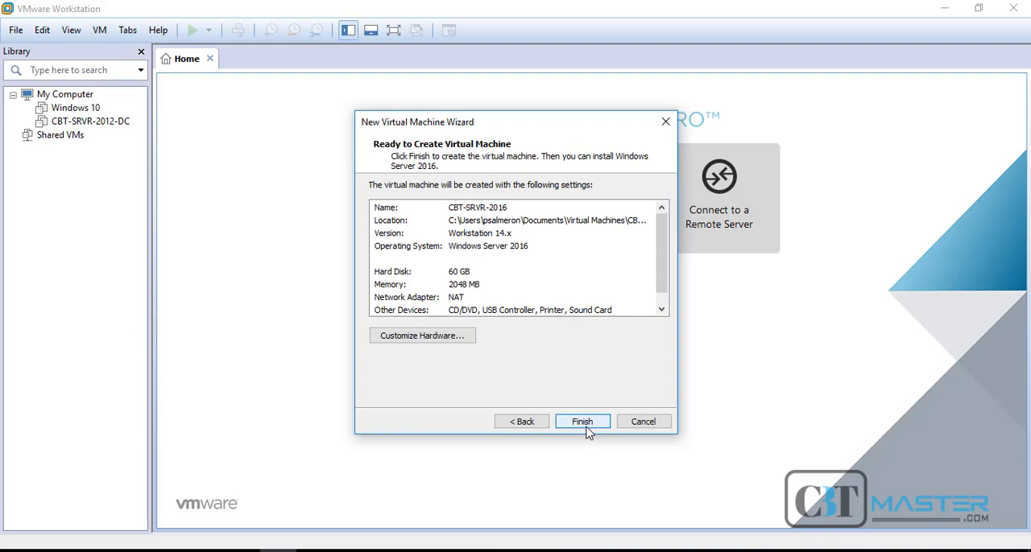
Customize the new virtual machine's hardware by setting the number of processors to 2
{"action": "left_click", "coordinate": [587, 432]}
{"action": "left_click", "coordinate": [467, 337]}
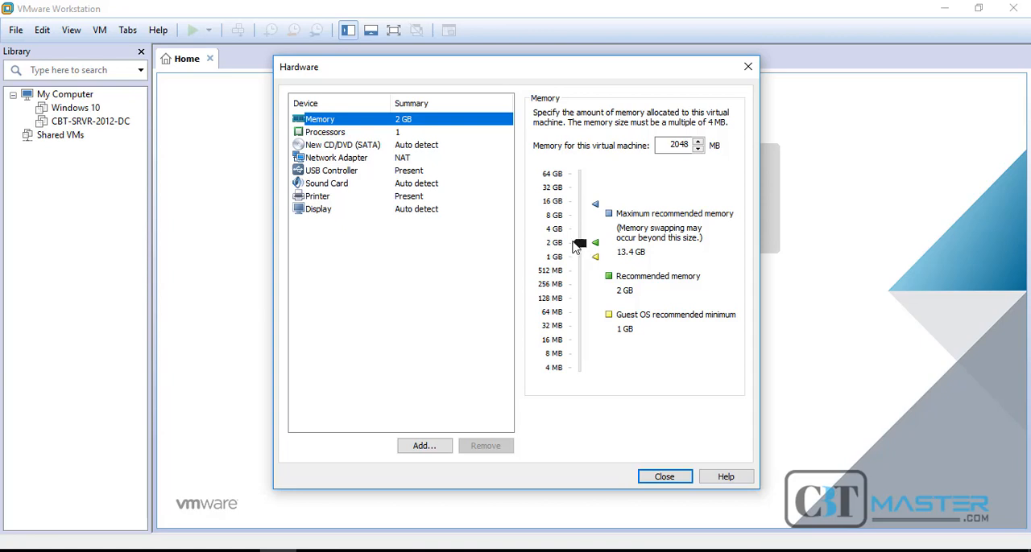
{"action": "left_click", "coordinate": [394, 136]}
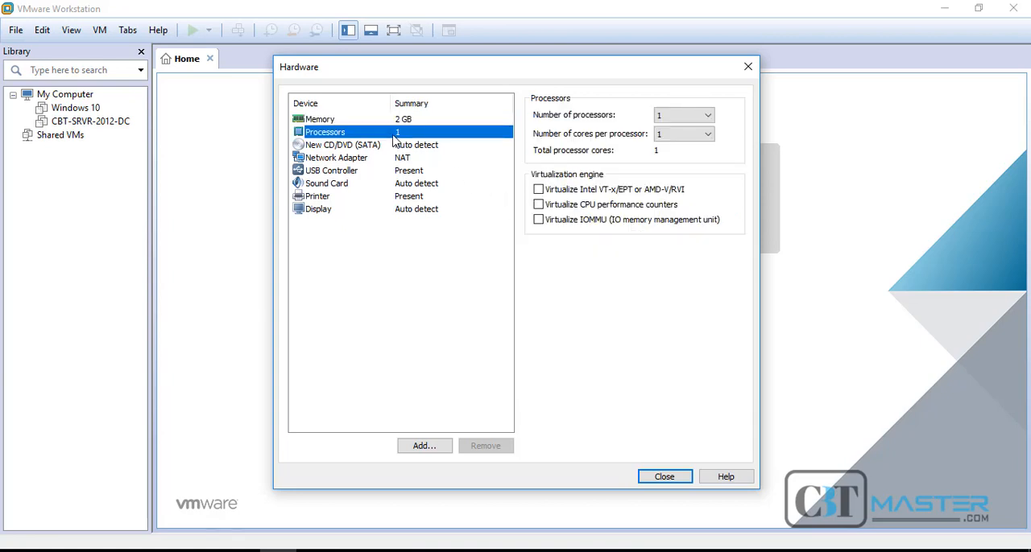
{"action": "left_click", "coordinate": [706, 117]}
{"action": "left_click", "coordinate": [686, 138]}
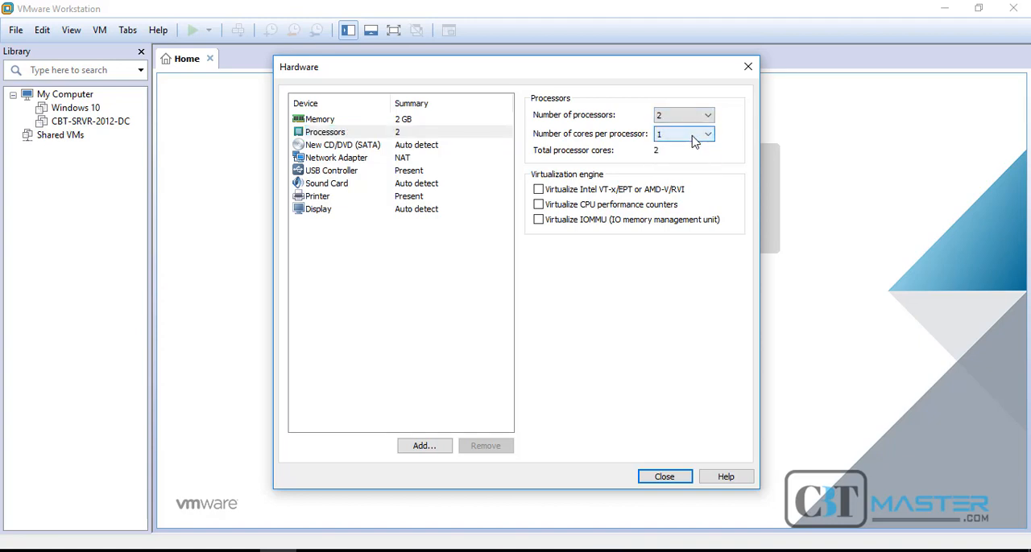
Set the virtual CD/DVD drive to use the DCx64 ISO image from the Windows Server 2016 folder
{"action": "left_click", "coordinate": [442, 147]}
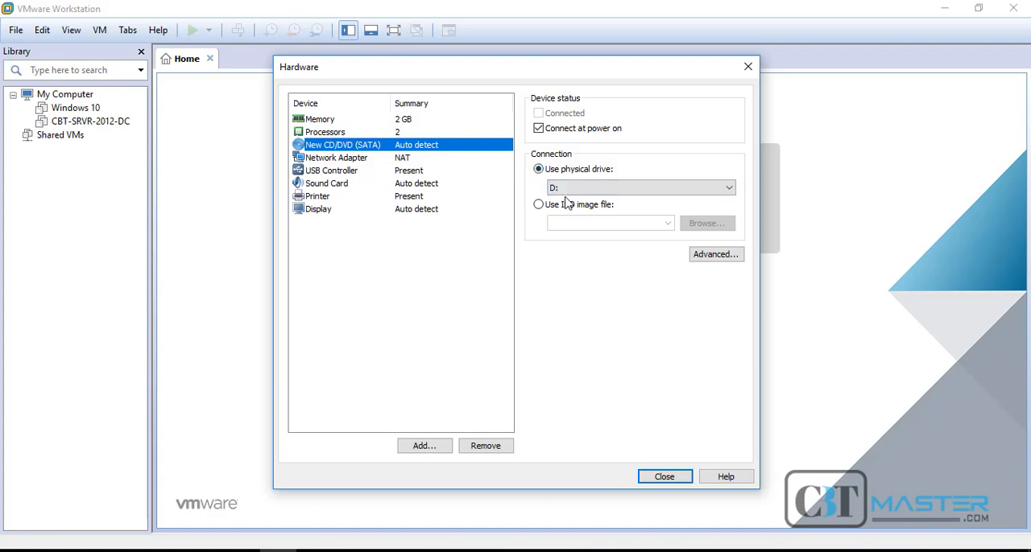
{"action": "left_click", "coordinate": [539, 206]}
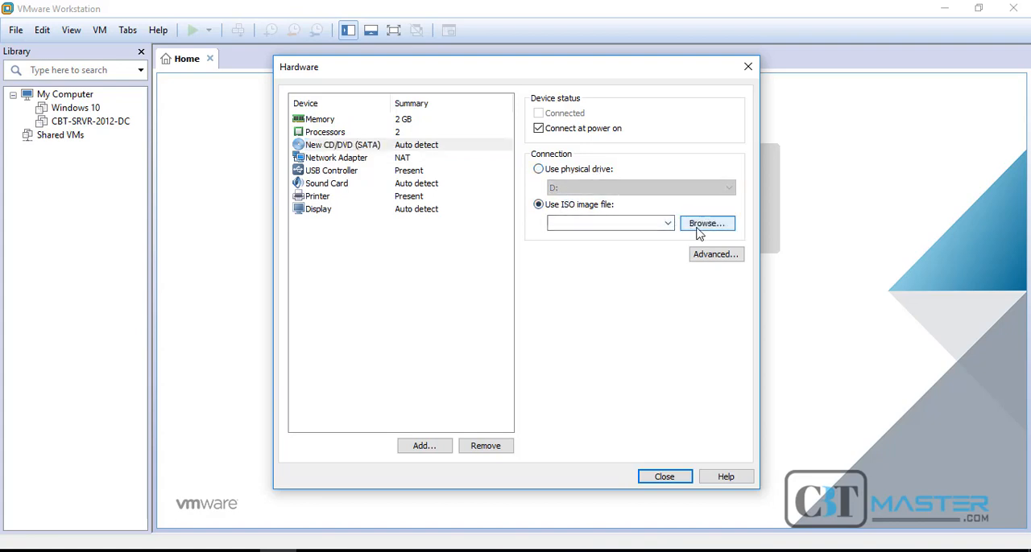
{"action": "left_click", "coordinate": [699, 230]}
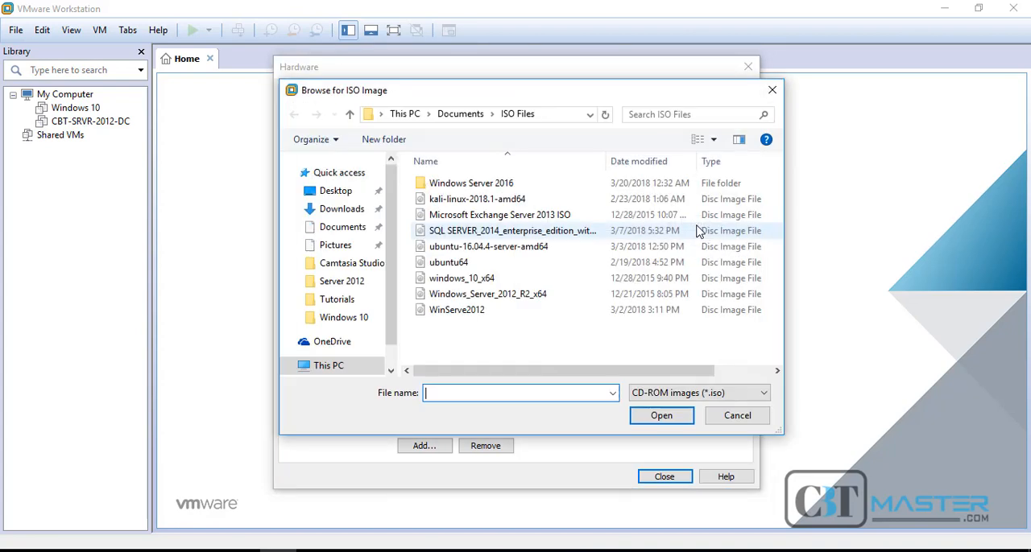
{"action": "double_click", "coordinate": [446, 184]}
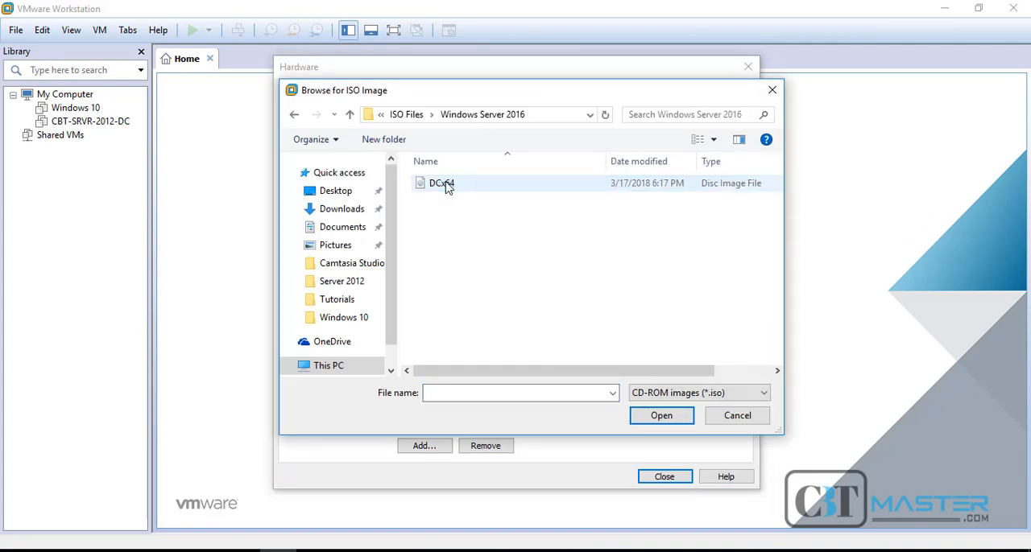
{"action": "left_click", "coordinate": [447, 184]}
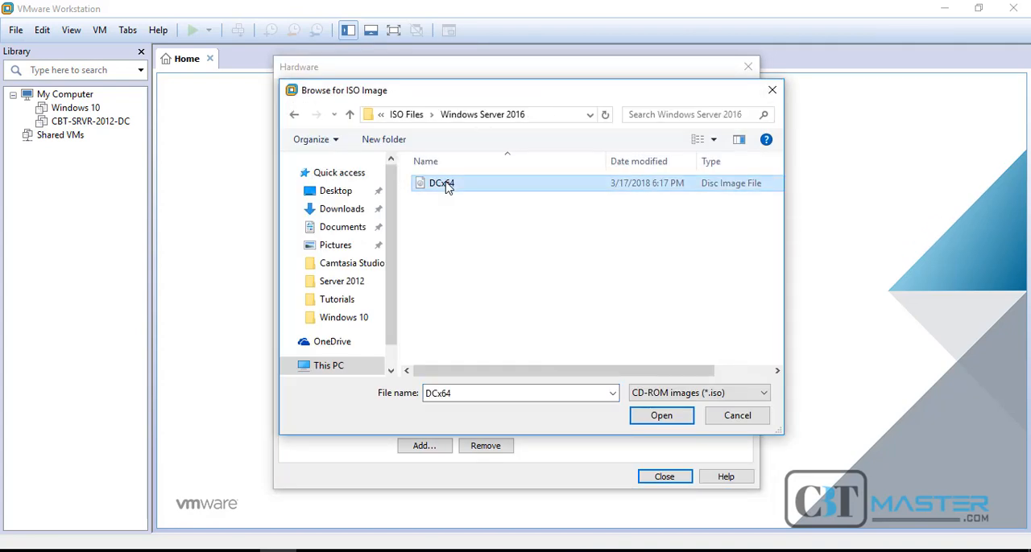
{"action": "left_click", "coordinate": [660, 417]}
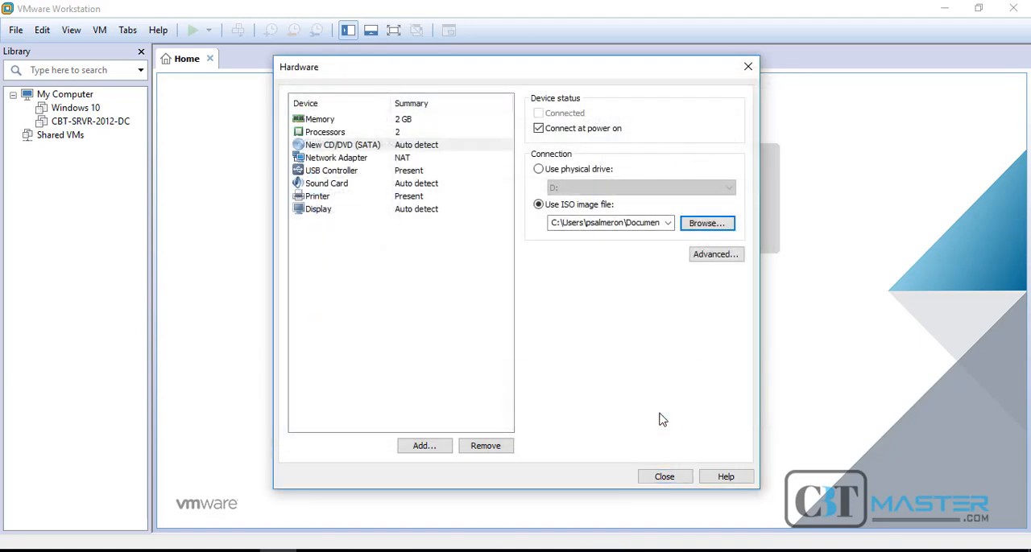
Set the network adapter to Host-only, close the hardware settings and finish creating the virtual machine
{"action": "left_click", "coordinate": [359, 161]}
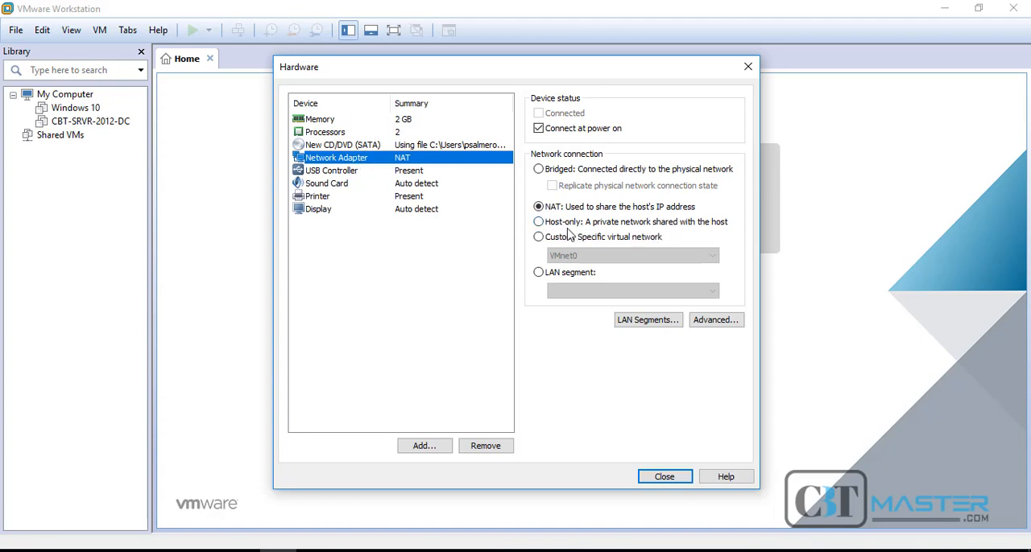
{"action": "left_click", "coordinate": [539, 222]}
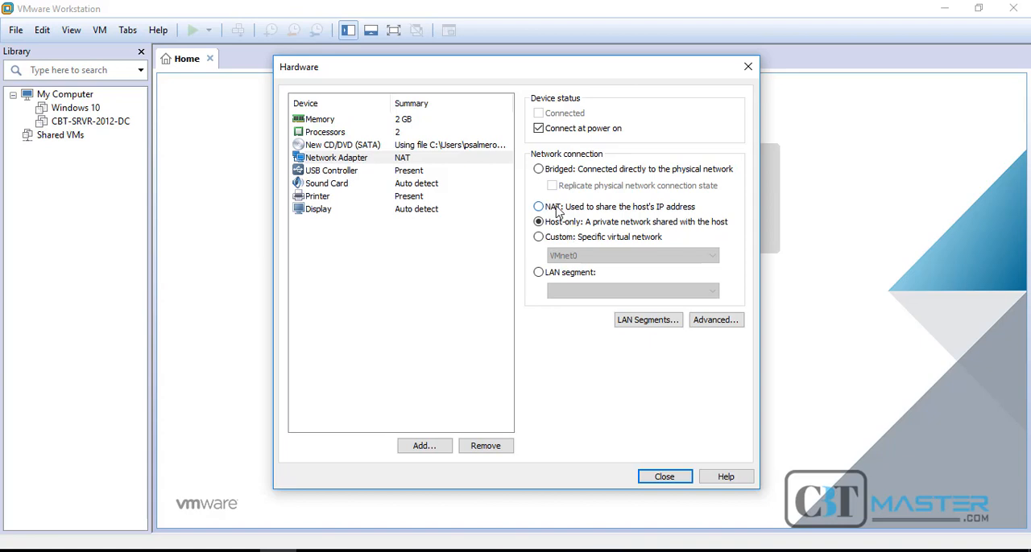
{"action": "left_click", "coordinate": [675, 476]}
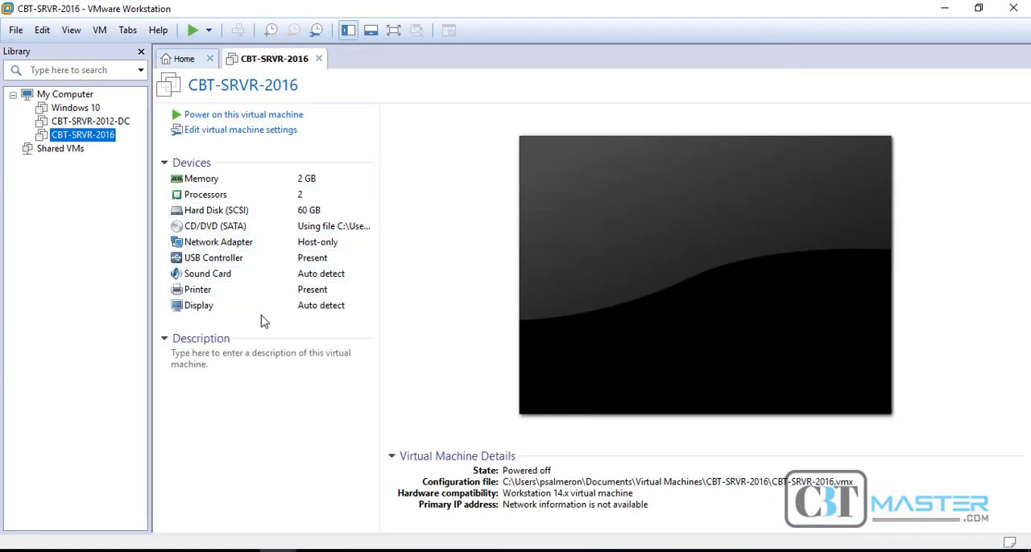
Power on the CBT-SRVR-2016 virtual machine and dismiss the removable devices hint and the installation notices
{"action": "left_click", "coordinate": [193, 32]}
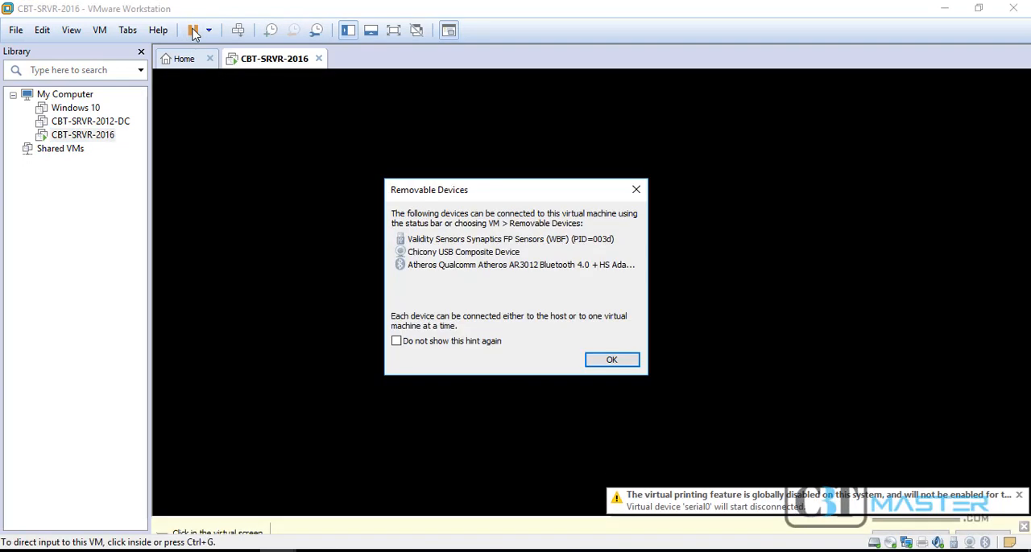
{"action": "left_click", "coordinate": [609, 360]}
{"action": "left_click", "coordinate": [1024, 504]}
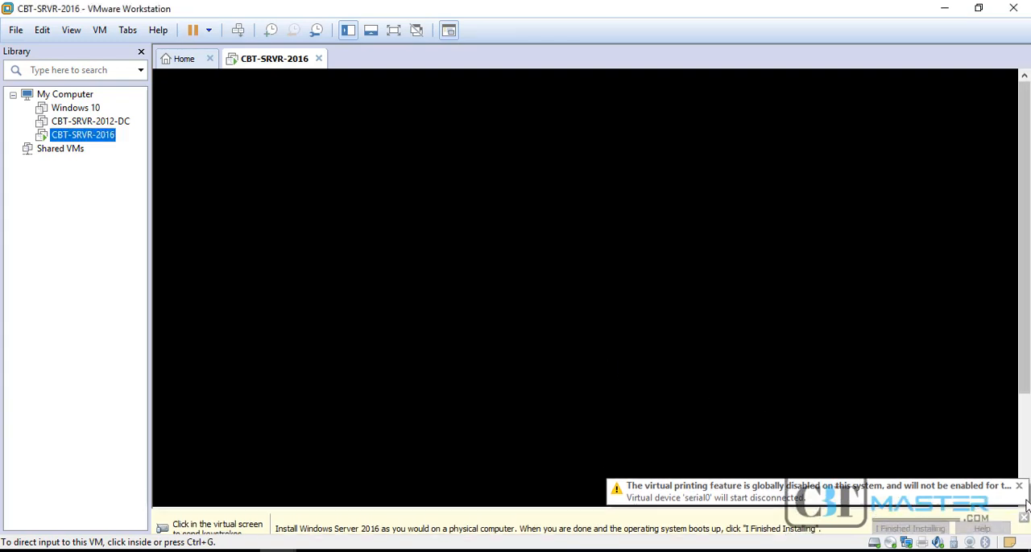
{"action": "left_click", "coordinate": [1019, 513]}
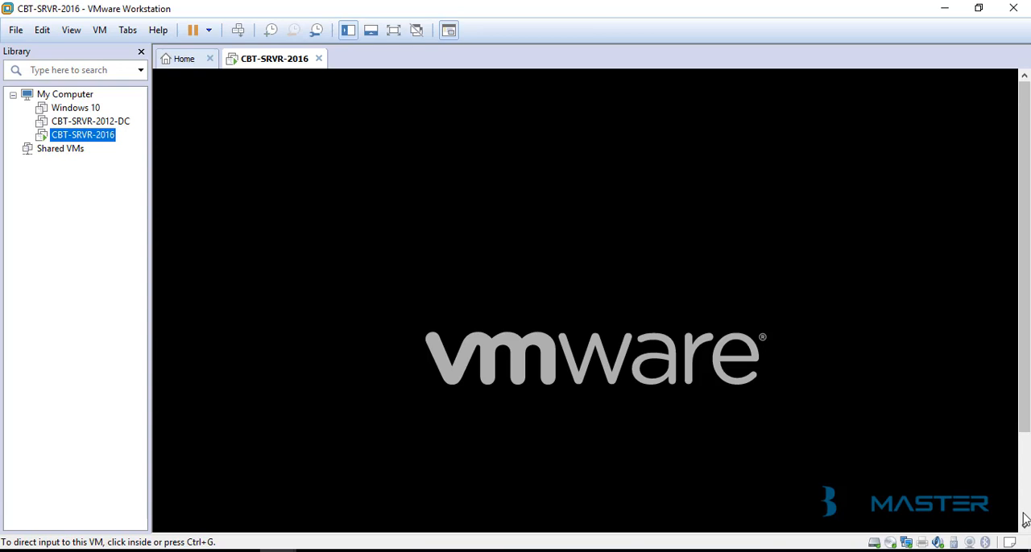
Boot the virtual machine from the installation disc and start Windows Setup [EMS Enabled]
{"action": "left_click", "coordinate": [926, 451]}
{"action": "key", "text": "Return"}
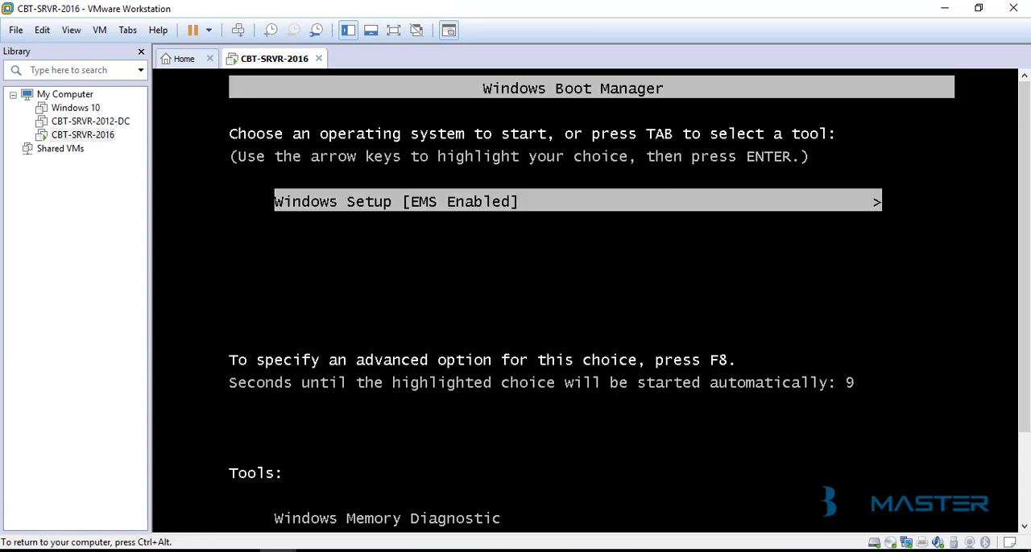
{"action": "key", "text": "Down"}
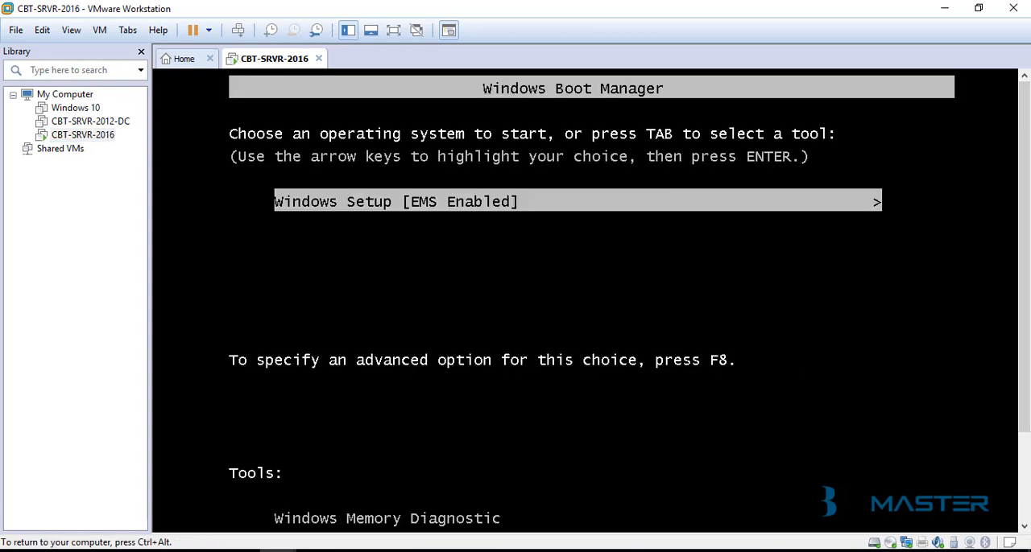
{"action": "key", "text": "Return"}
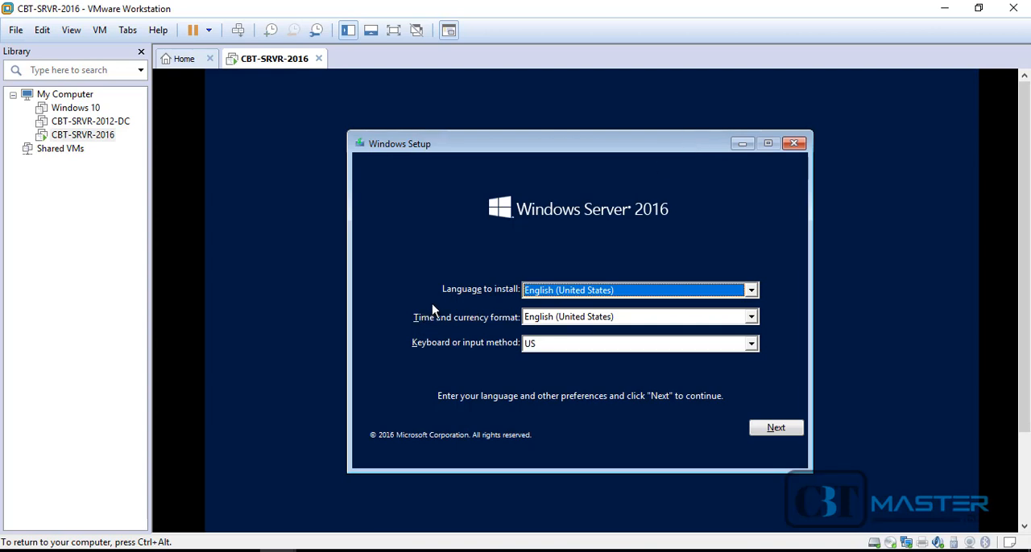
Keep English (United States) for language and time format and US for the keyboard, then start the Windows Server 2016 installation
{"action": "left_click", "coordinate": [750, 290]}
{"action": "left_click", "coordinate": [765, 262]}
{"action": "left_click", "coordinate": [749, 319]}
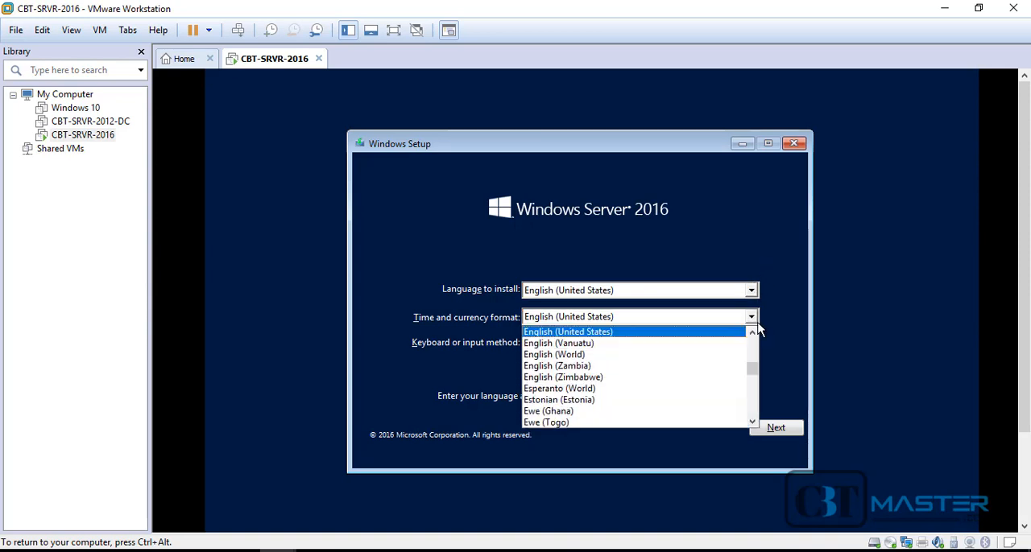
{"action": "left_click", "coordinate": [779, 331]}
{"action": "left_click", "coordinate": [752, 345]}
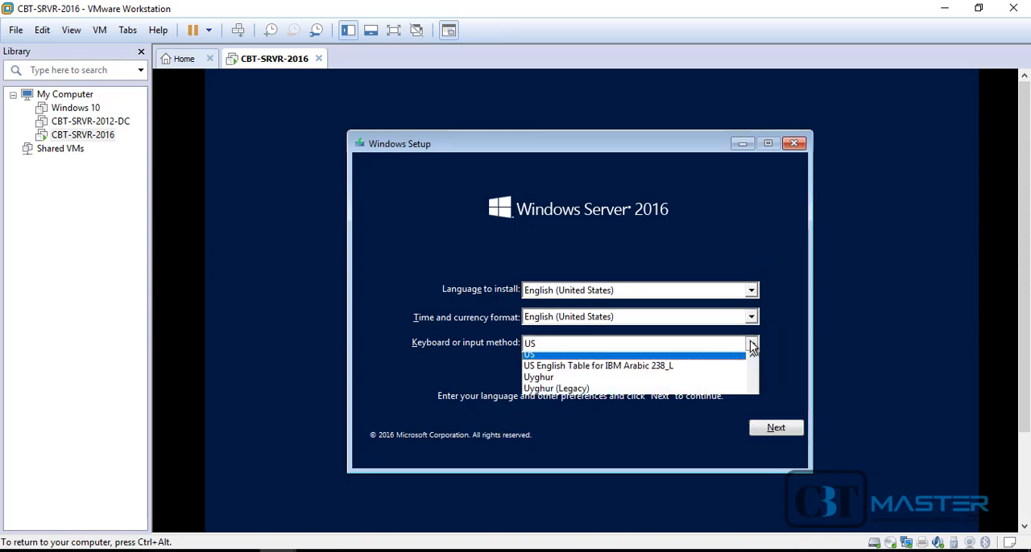
{"action": "left_click", "coordinate": [773, 351]}
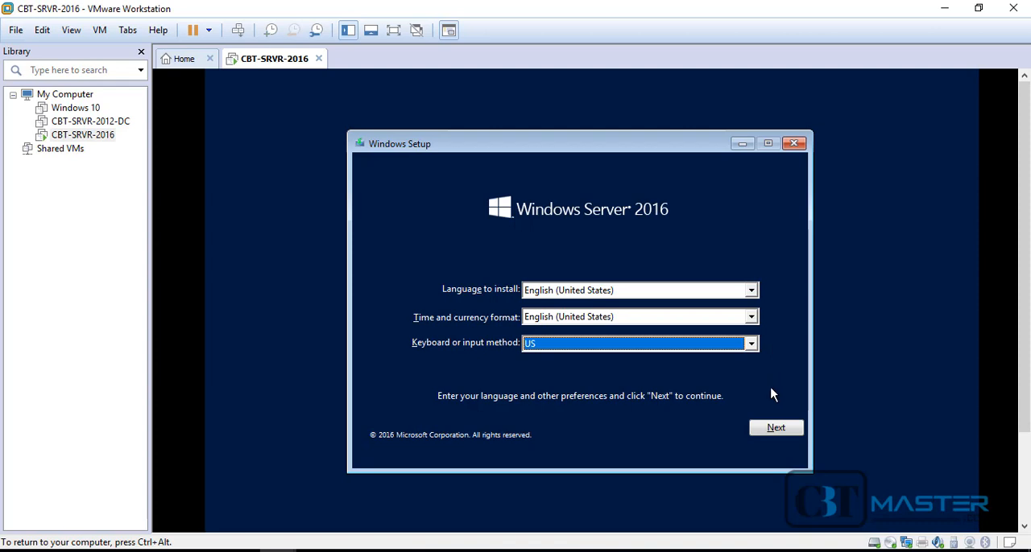
{"action": "left_click", "coordinate": [773, 429]}
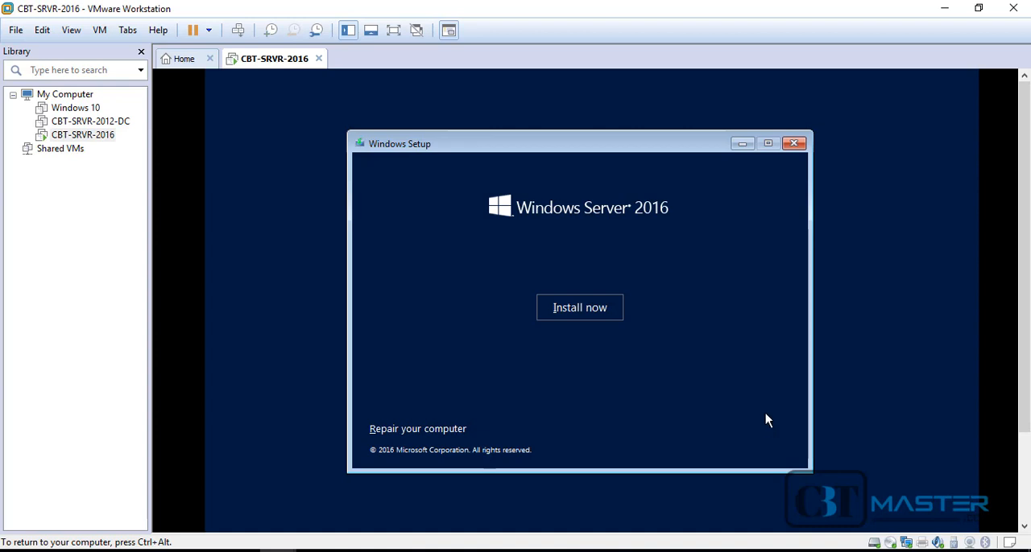
{"action": "left_click", "coordinate": [587, 310]}
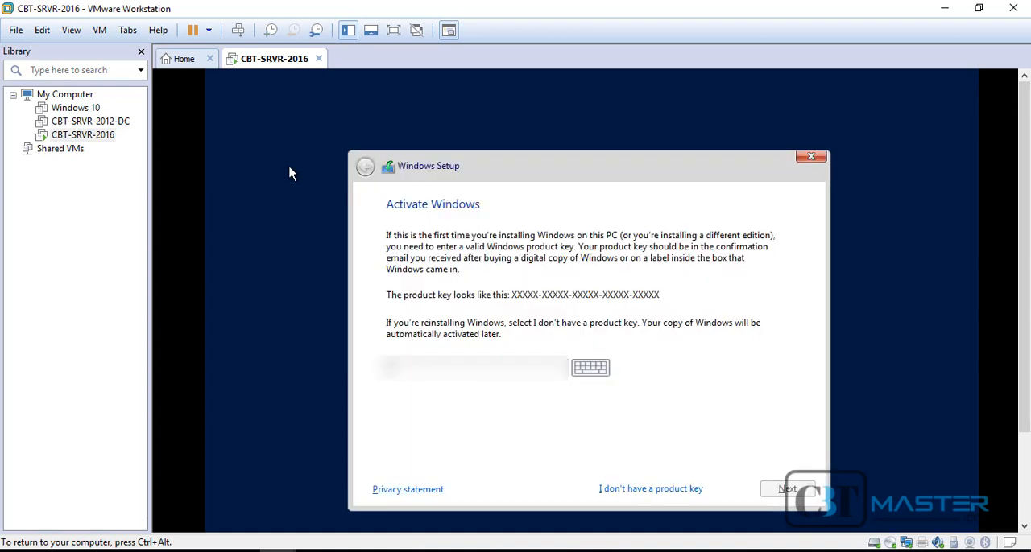
Paste the Windows product key into the activation page and continue
{"action": "key", "text": "ctrl+alt"}
{"action": "left_click", "coordinate": [43, 31]}
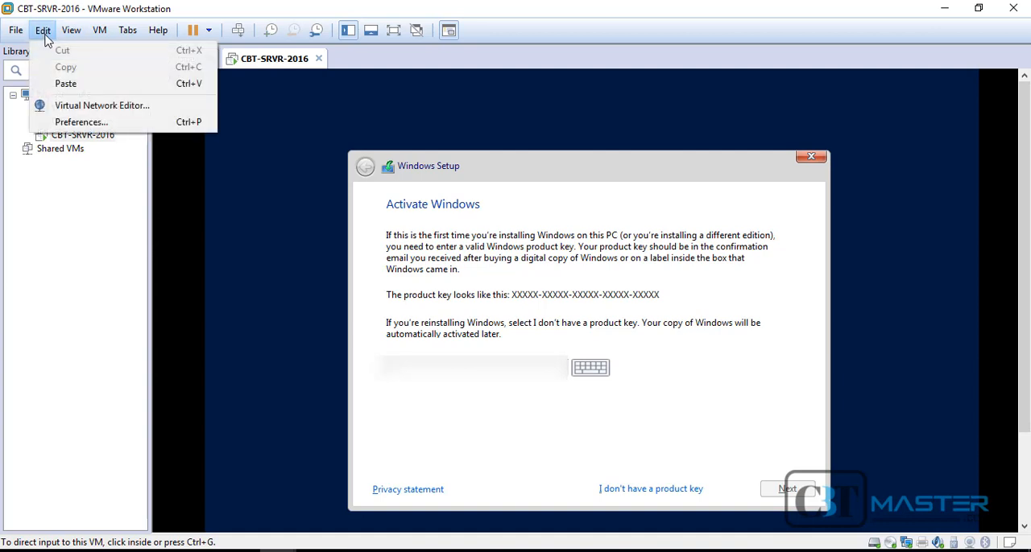
{"action": "left_click", "coordinate": [64, 84]}
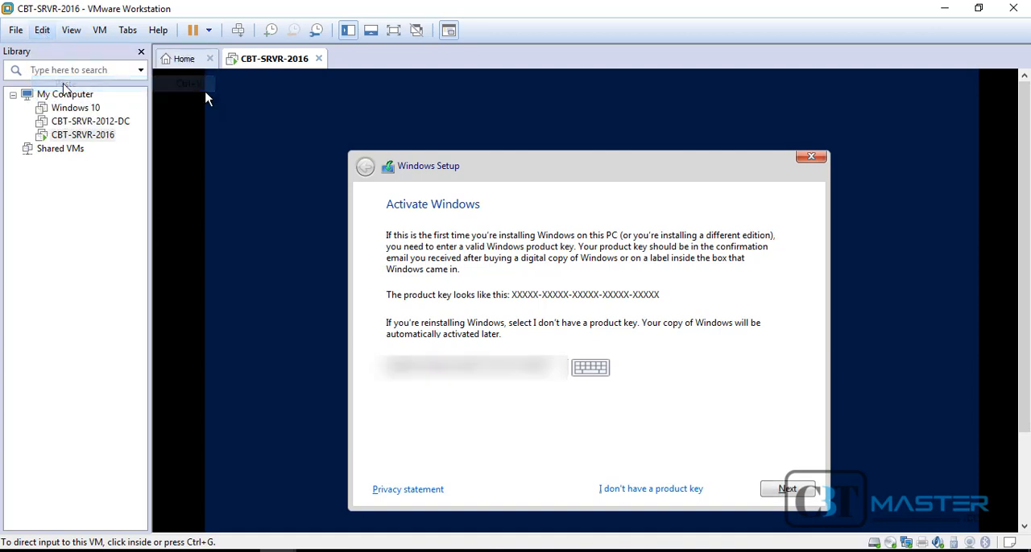
{"action": "left_click", "coordinate": [802, 489]}
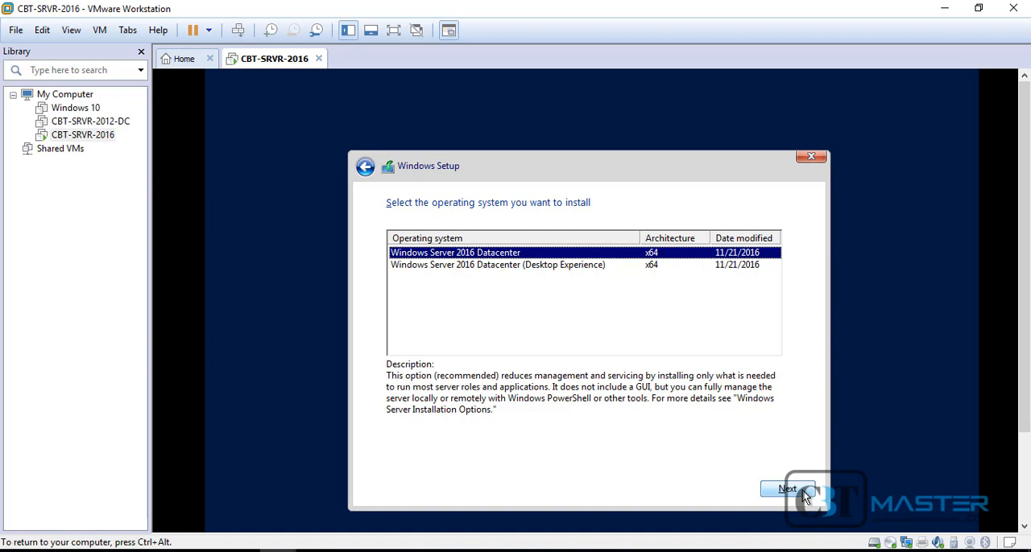
Compare the two edition descriptions and choose Windows Server 2016 Datacenter (Desktop Experience) as the operating system to install
{"action": "key", "text": "Down"}
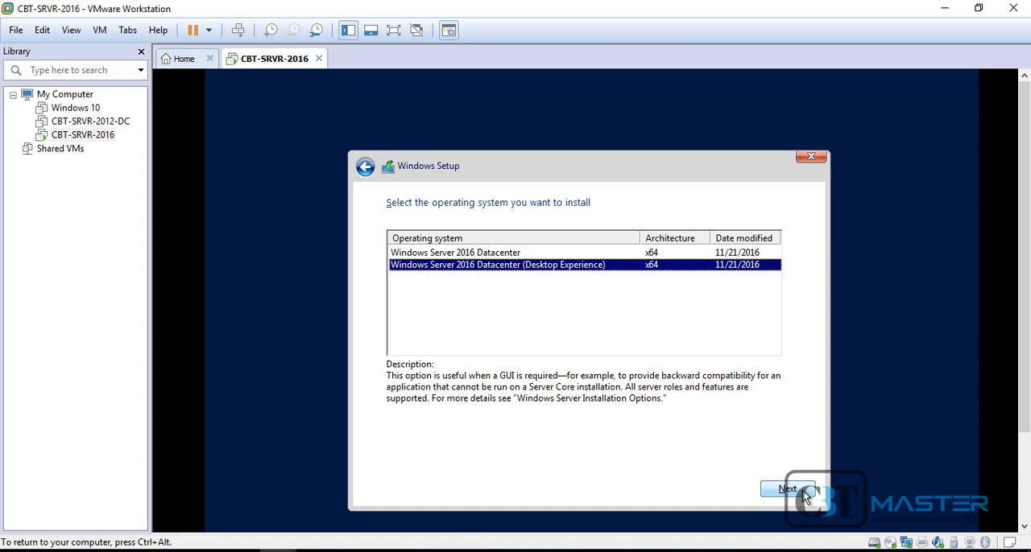
{"action": "key", "text": "Up"}
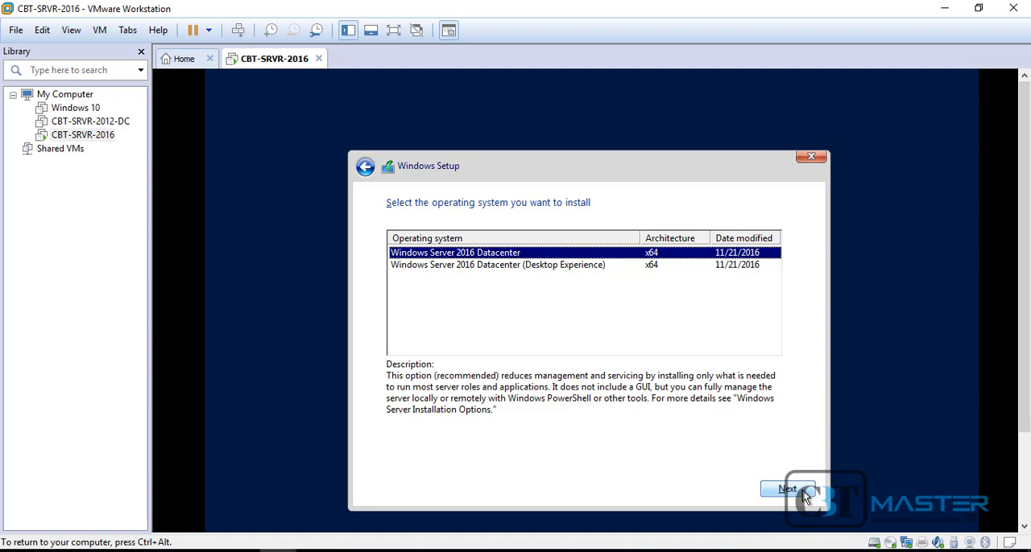
{"action": "key", "text": "Down"}
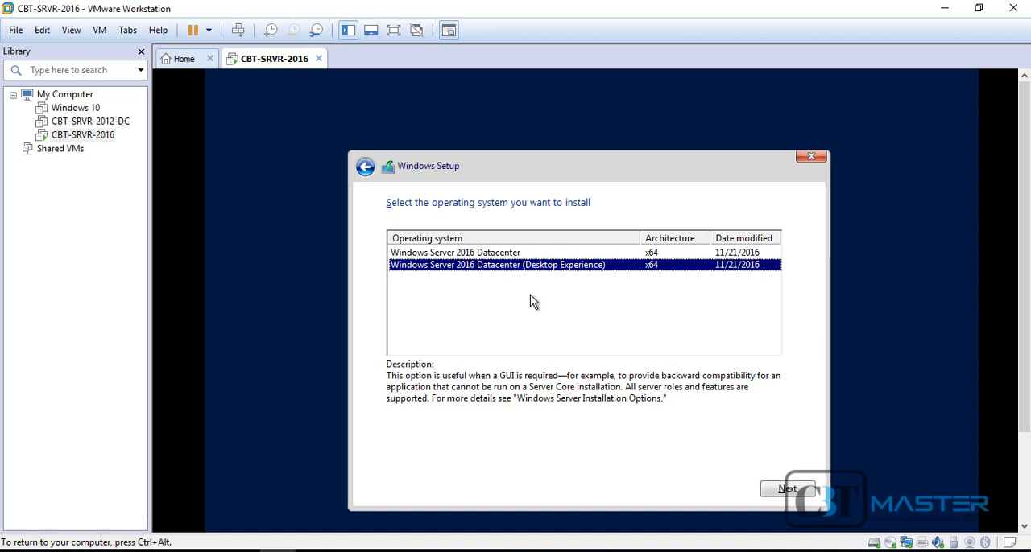
{"action": "left_click", "coordinate": [793, 490]}
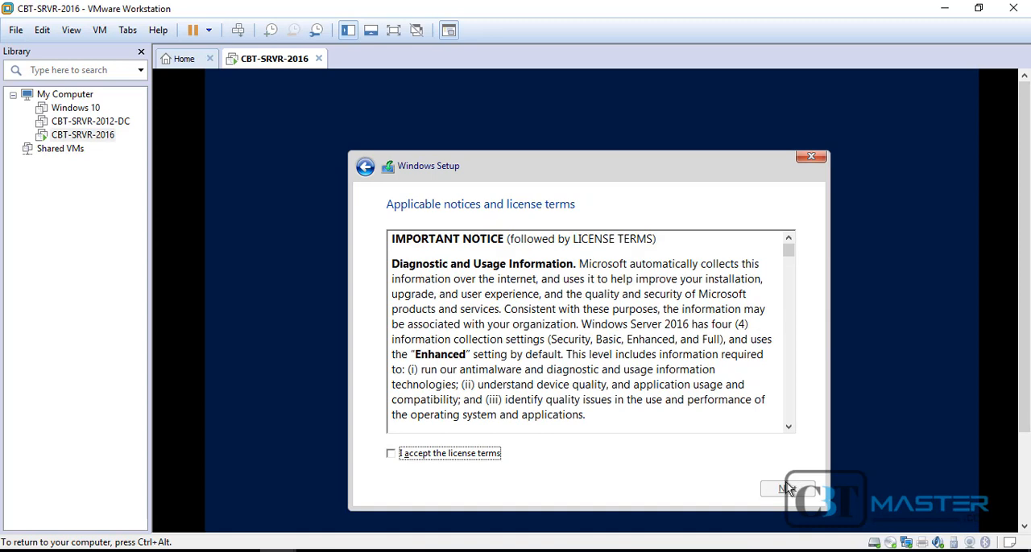
Accept the license terms and start a Custom: Install Windows only (advanced) installation on Drive 0 Unallocated Space
{"action": "left_click", "coordinate": [434, 453]}
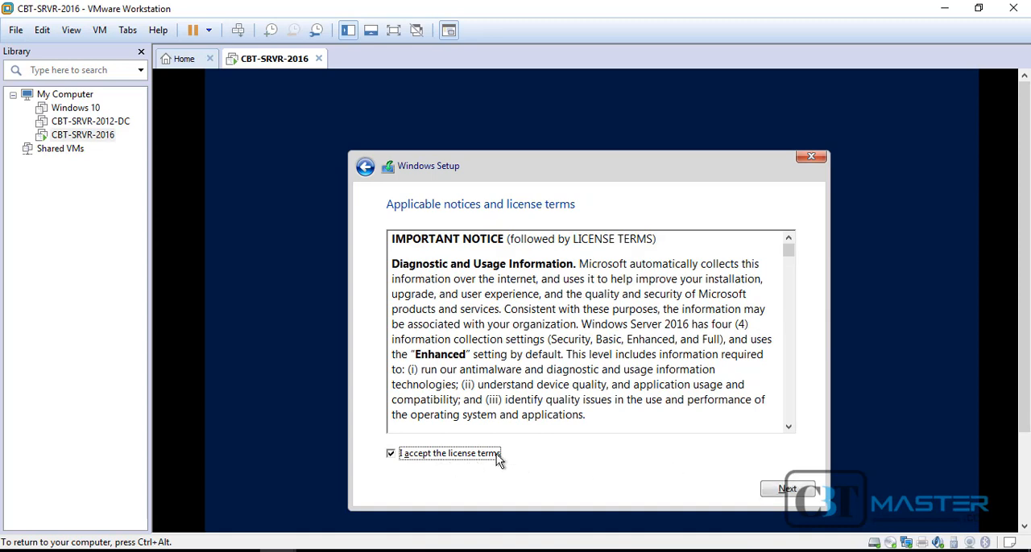
{"action": "left_click", "coordinate": [786, 493]}
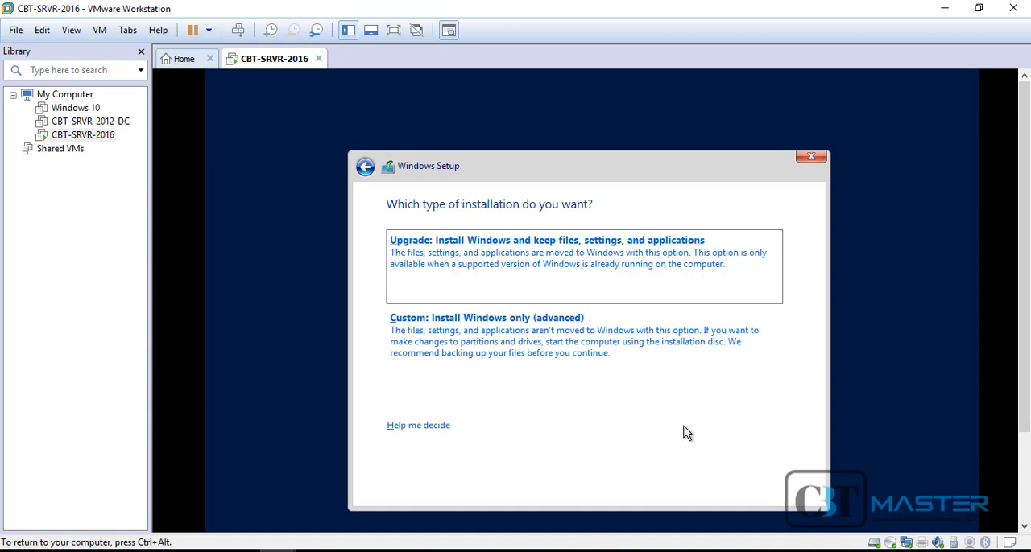
{"action": "left_click", "coordinate": [617, 351]}
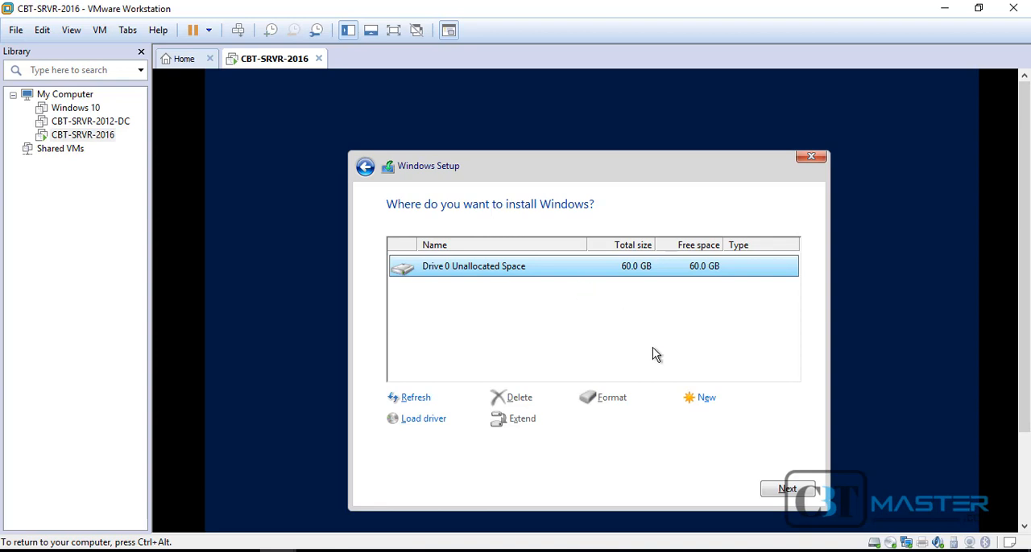
{"action": "left_click", "coordinate": [788, 491]}
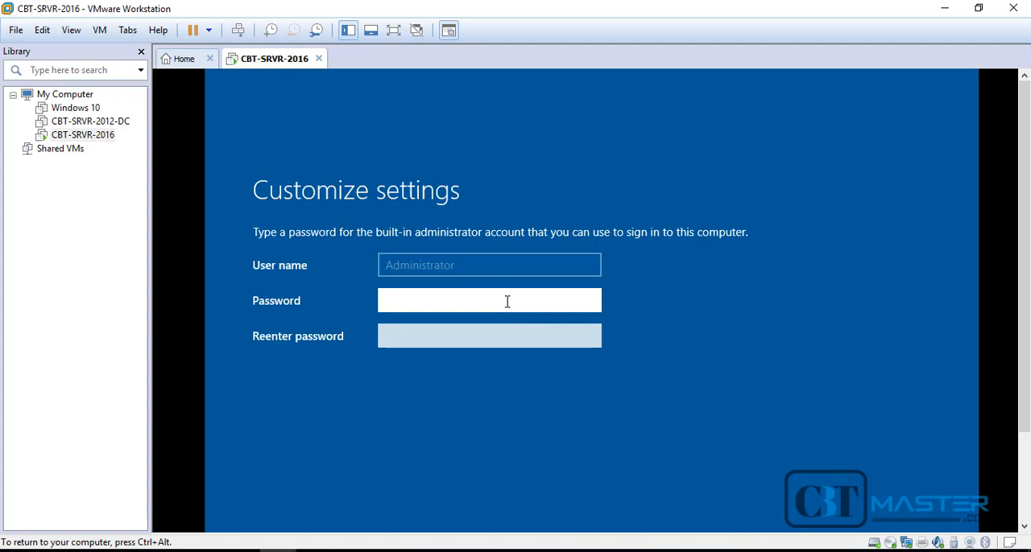
Enter and re-enter the password for the built-in Administrator account and finish customizing the settings
{"action": "type", "text": "Pa$$w0rd1"}
{"action": "key", "text": "Tab"}
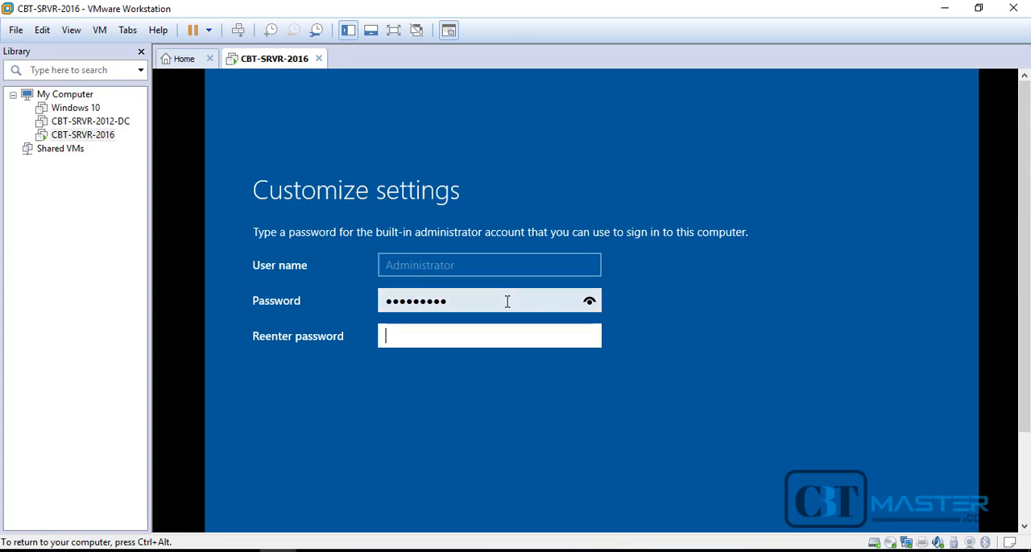
{"action": "type", "text": "Pa$$w0rd1"}
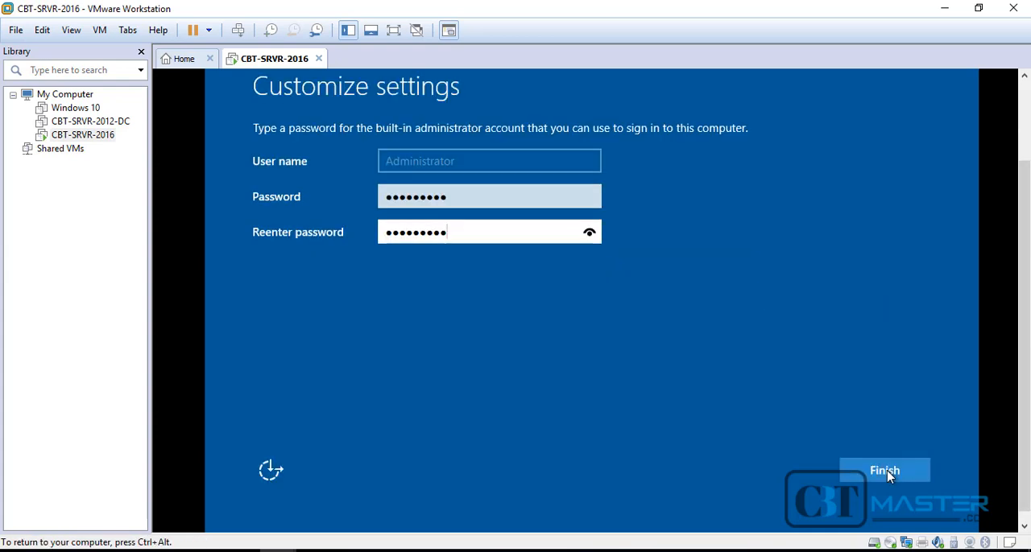
{"action": "left_click", "coordinate": [889, 476]}
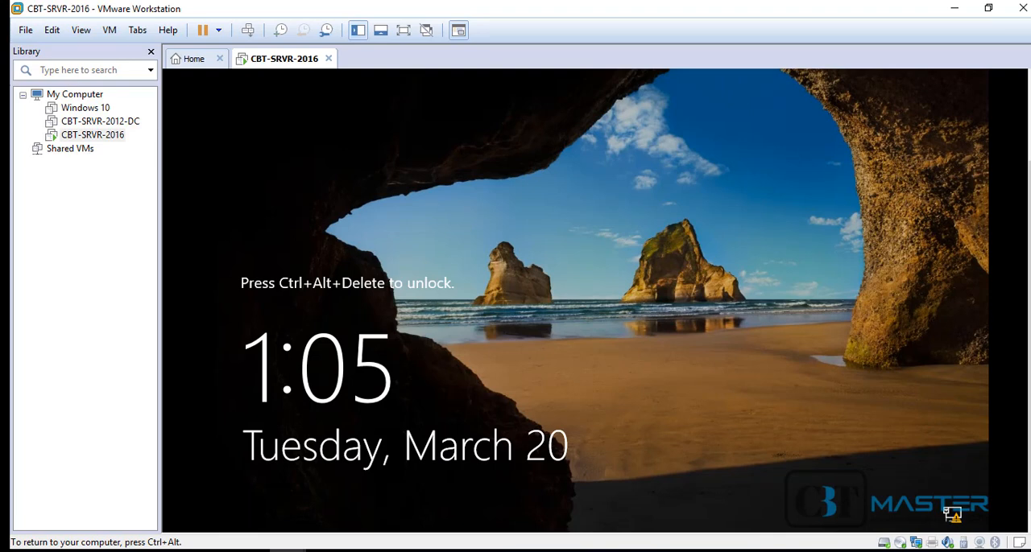
Unlock the virtual machine and sign in as Administrator with the account password
{"action": "key", "text": "ctrl+alt+Insert"}
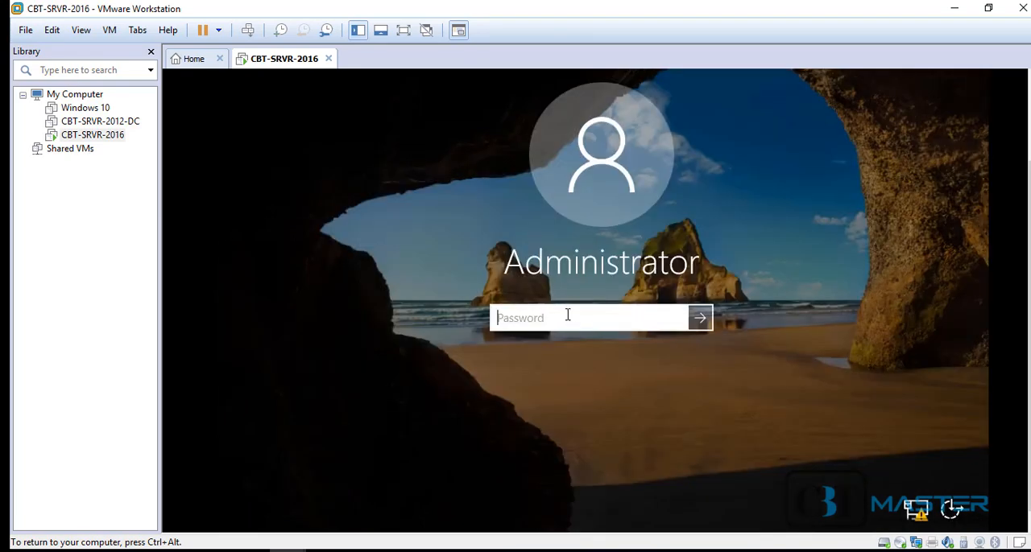
{"action": "type", "text": "Password1"}
{"action": "left_click", "coordinate": [700, 318]}
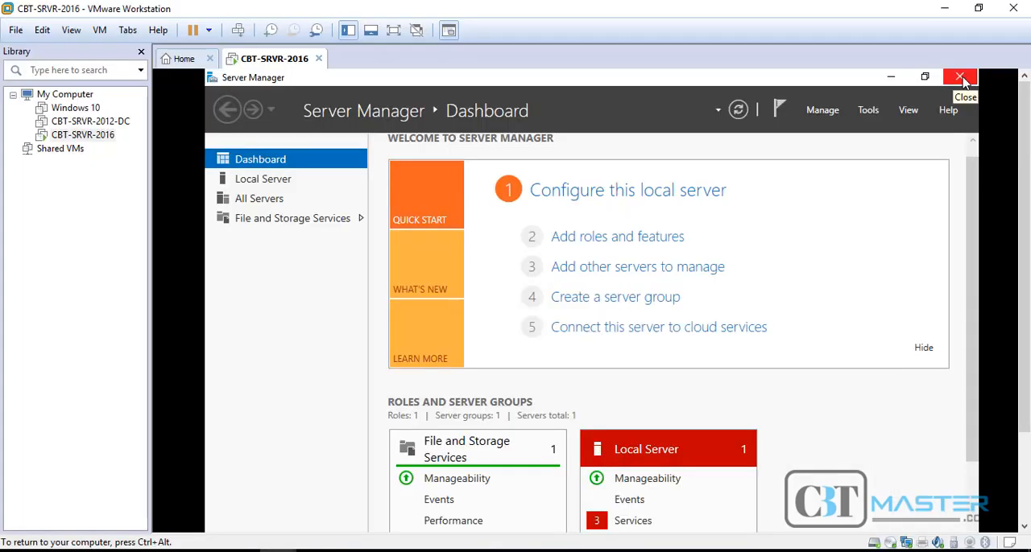
Close Server Manager and switch the virtual machine to full screen
{"action": "left_click", "coordinate": [962, 77]}
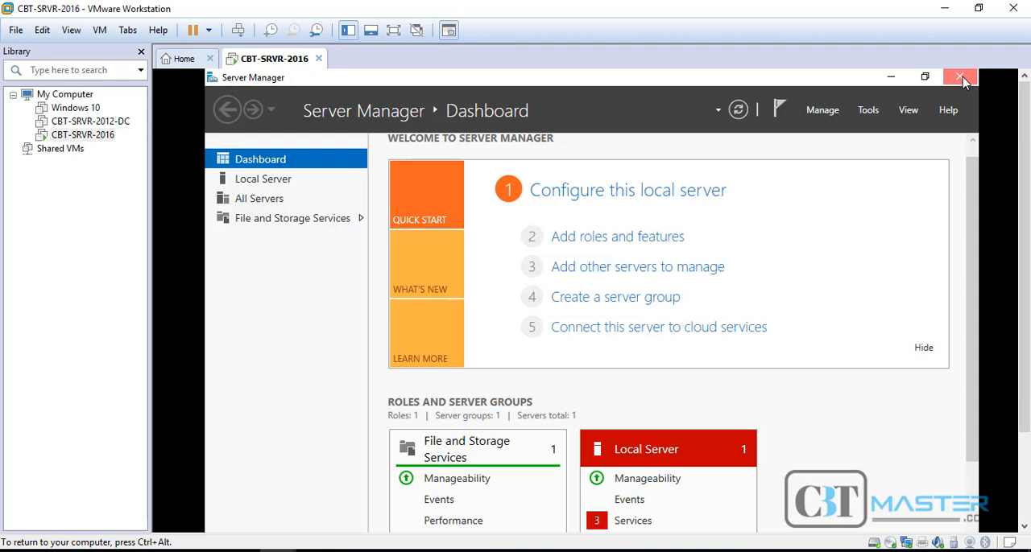
{"action": "left_click", "coordinate": [961, 78]}
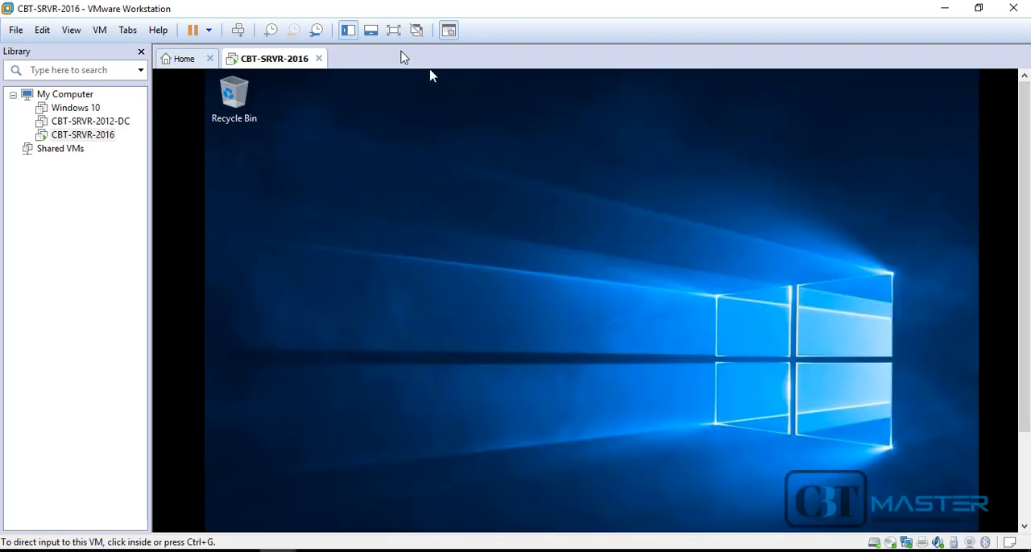
{"action": "left_click", "coordinate": [393, 30]}
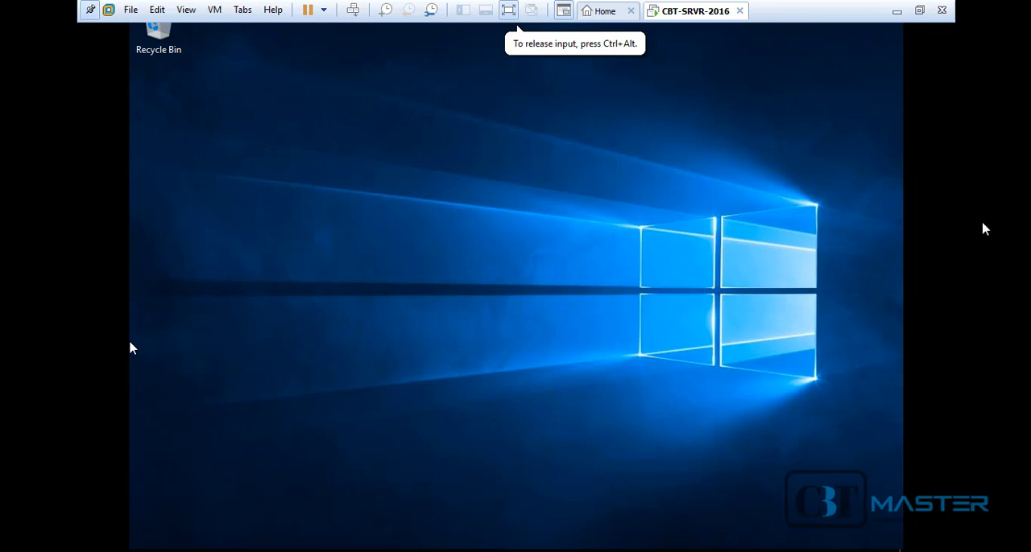
Connect the VMware Tools installer disc to the virtual machine and run setup64.exe from DVD Drive (D:)
{"action": "left_click", "coordinate": [215, 10]}
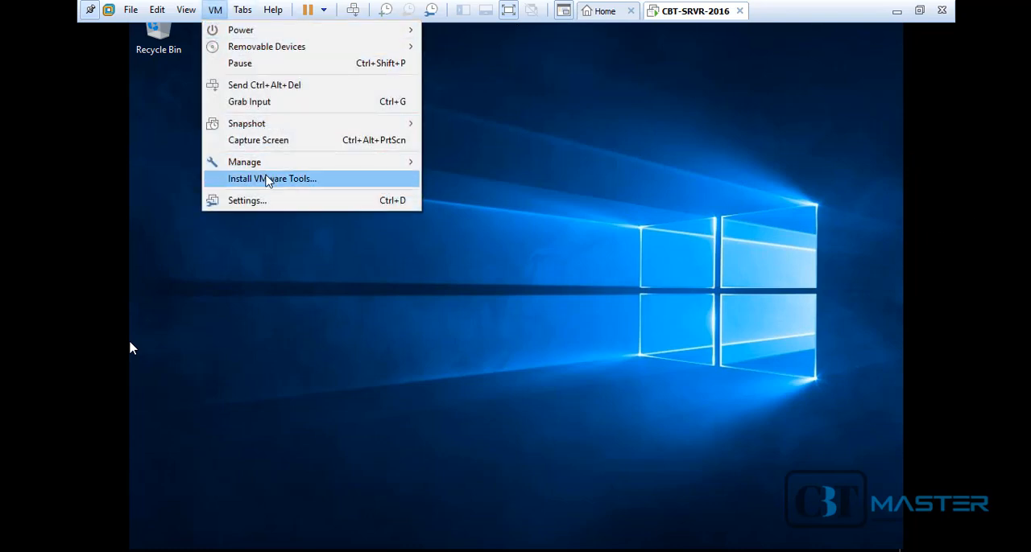
{"action": "left_click", "coordinate": [268, 179]}
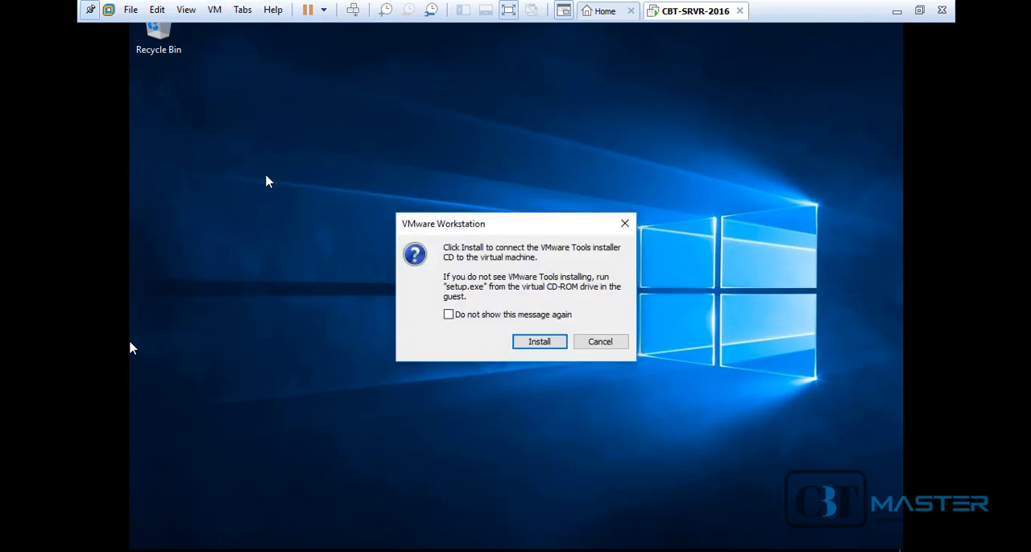
{"action": "left_click", "coordinate": [540, 345]}
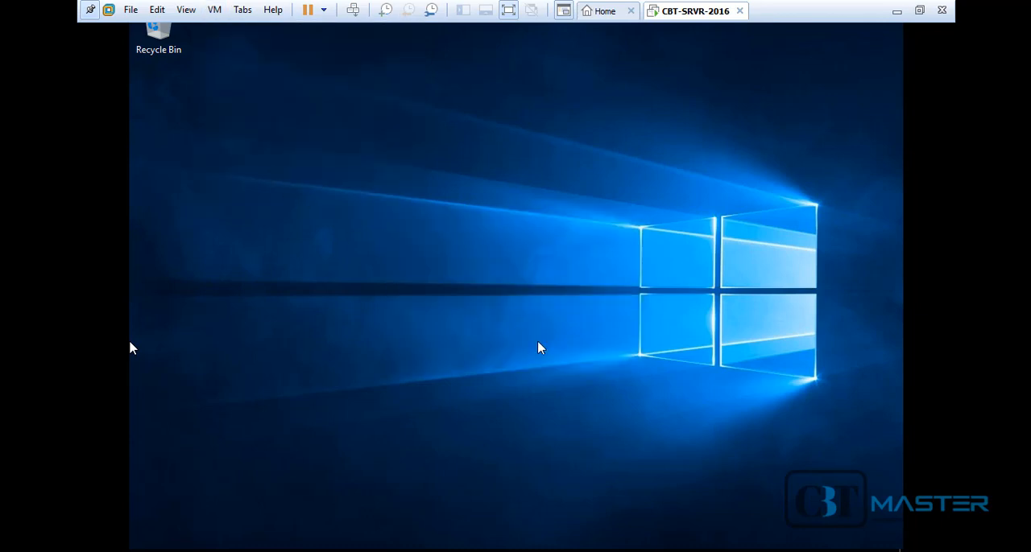
{"action": "left_click", "coordinate": [133, 348]}
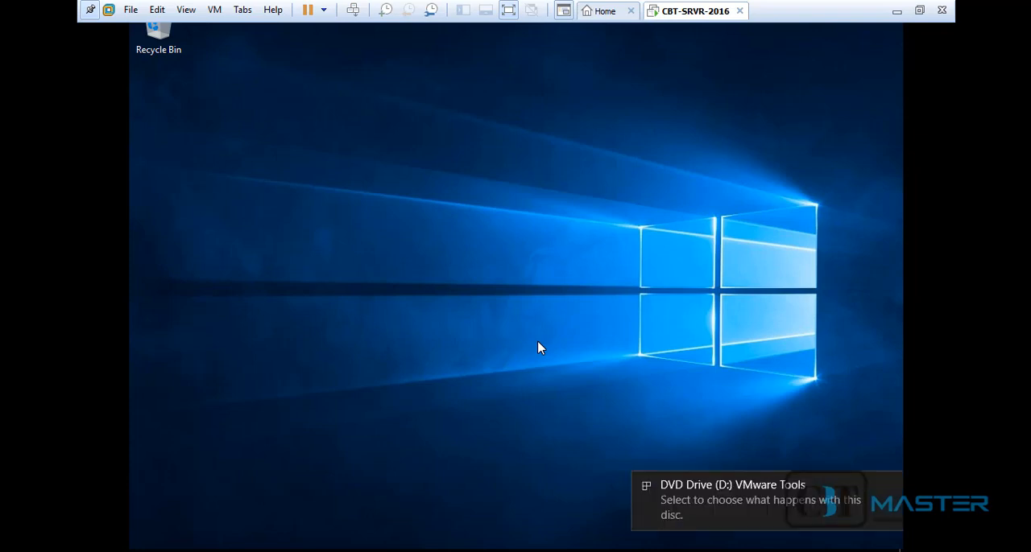
{"action": "left_click", "coordinate": [769, 509]}
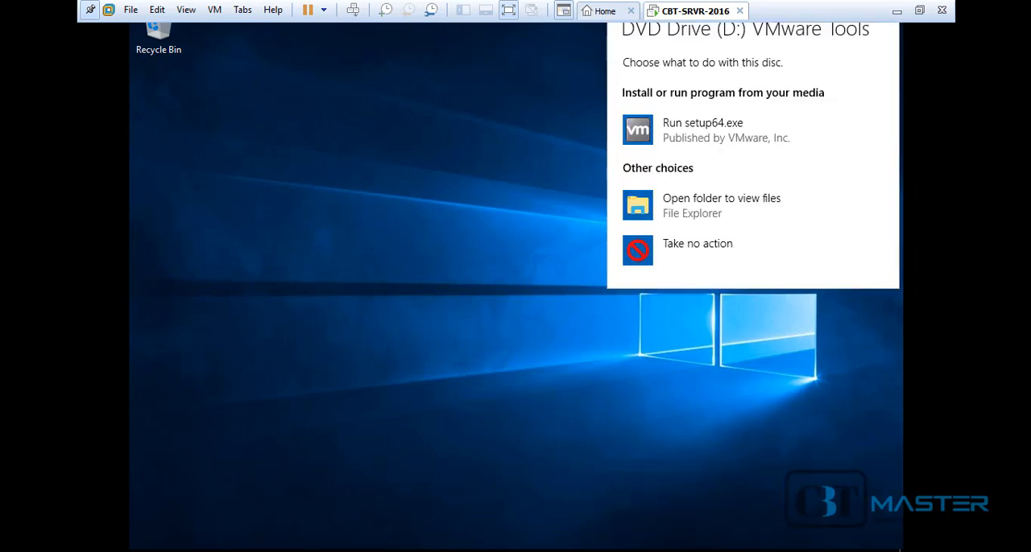
{"action": "left_click", "coordinate": [698, 141]}
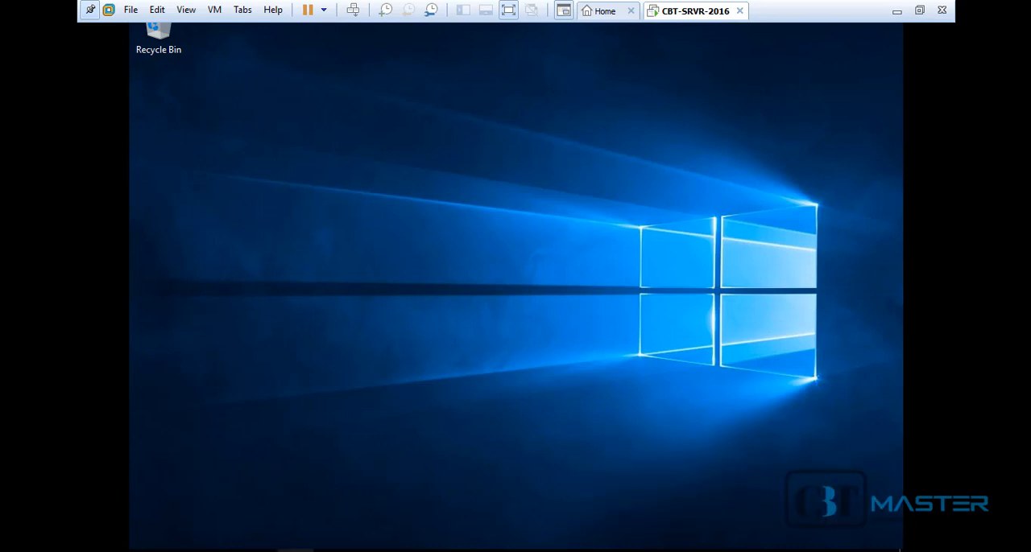
Check the files on the VMware Tools DVD Drive (D:) in File Explorer and close the window
{"action": "key", "text": "super+e"}
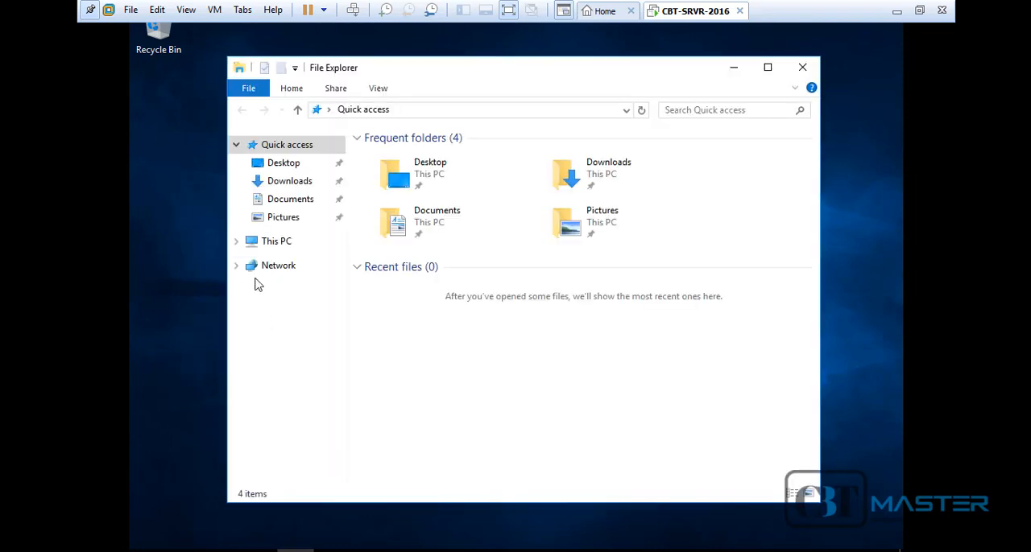
{"action": "left_click", "coordinate": [239, 244]}
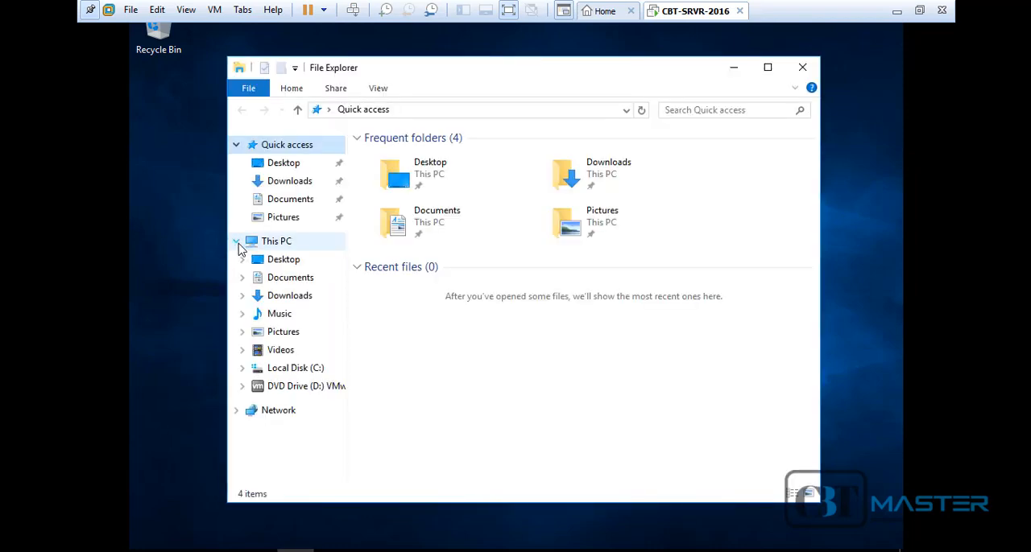
{"action": "left_click", "coordinate": [321, 388]}
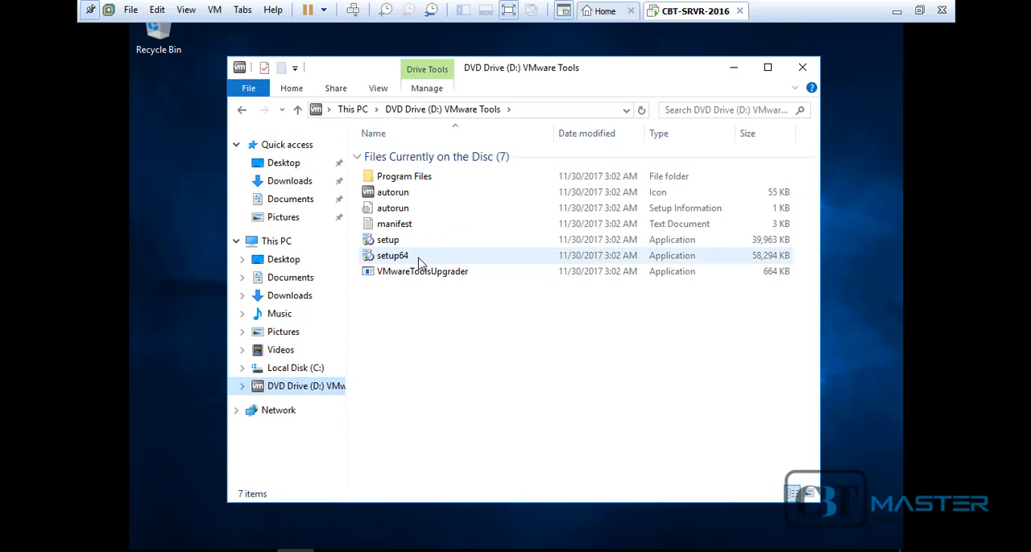
{"action": "left_click", "coordinate": [802, 68]}
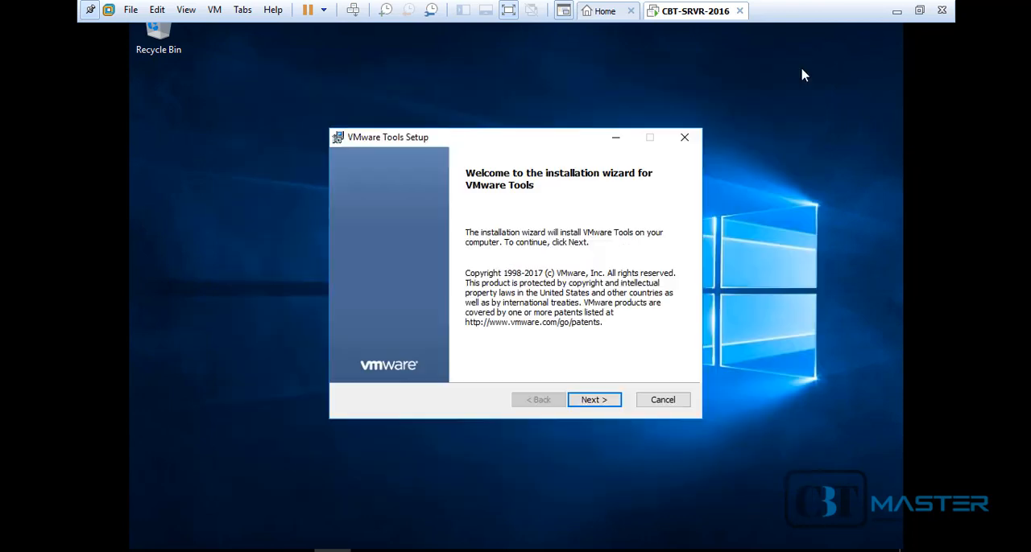
Install VMware Tools with the Typical setup type and finish the setup wizard
{"action": "left_click", "coordinate": [595, 401]}
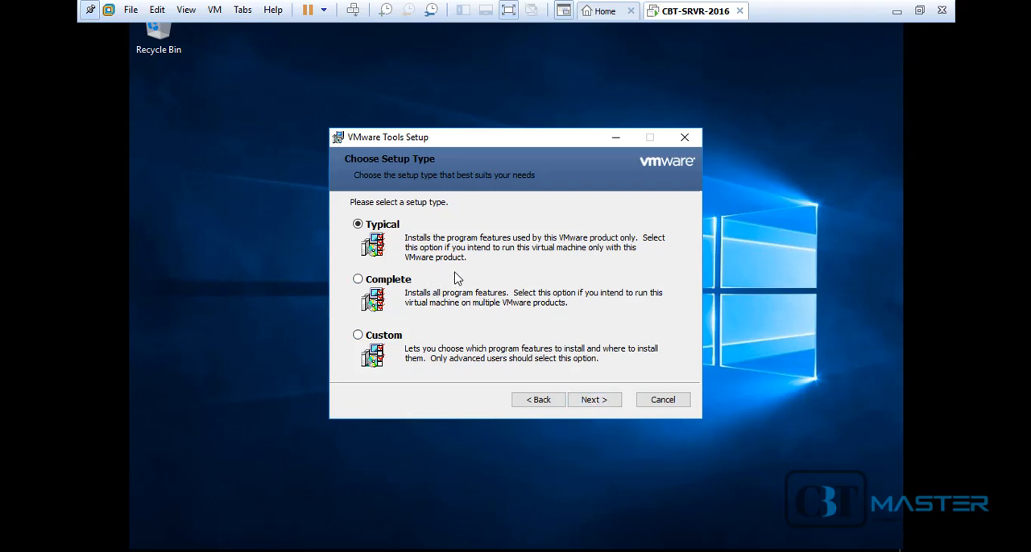
{"action": "left_click", "coordinate": [594, 400]}
{"action": "left_click", "coordinate": [596, 406]}
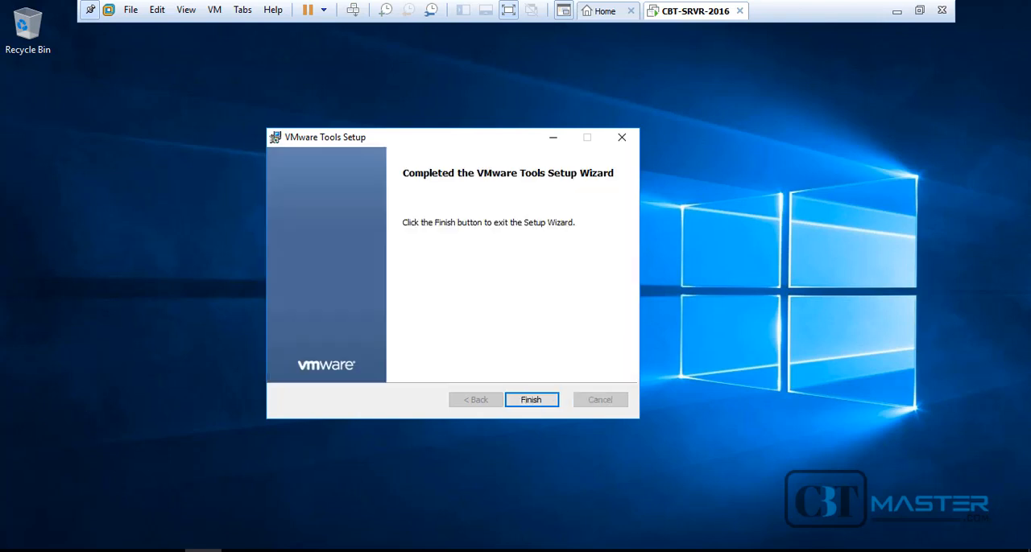
{"action": "key", "text": "Return"}
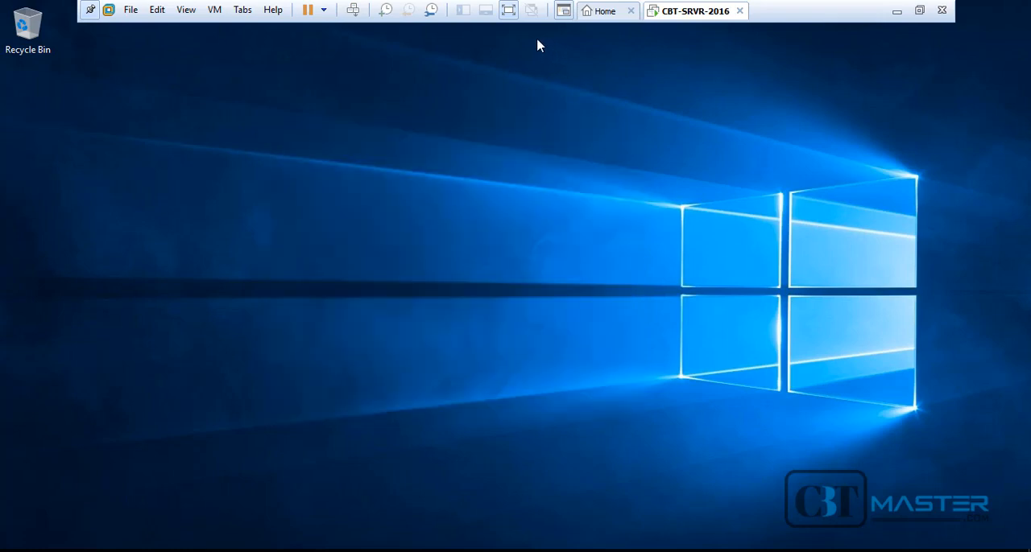
Open the Start menu of the Windows Server 2016 virtual machine
{"action": "left_click", "coordinate": [508, 11]}
{"action": "key", "text": "super"}
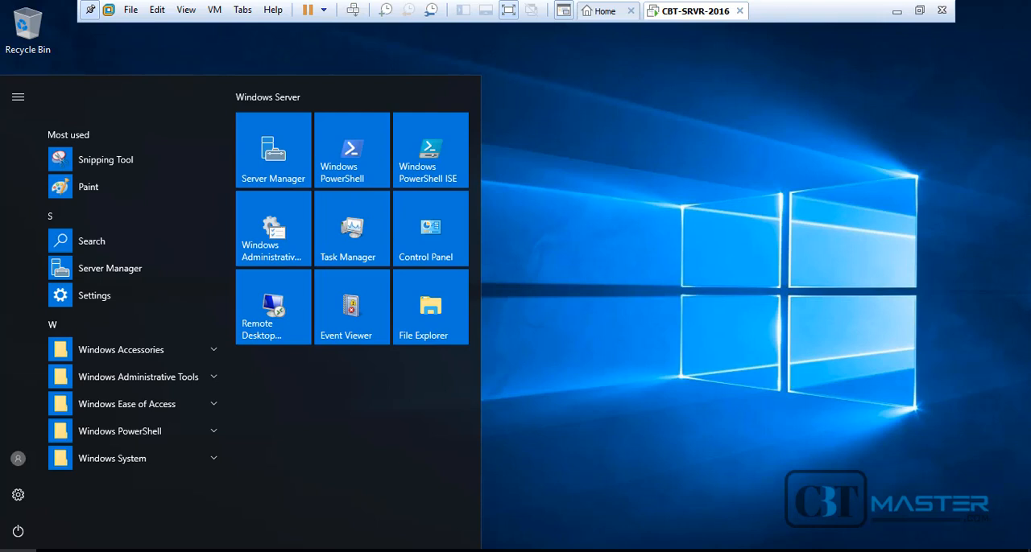